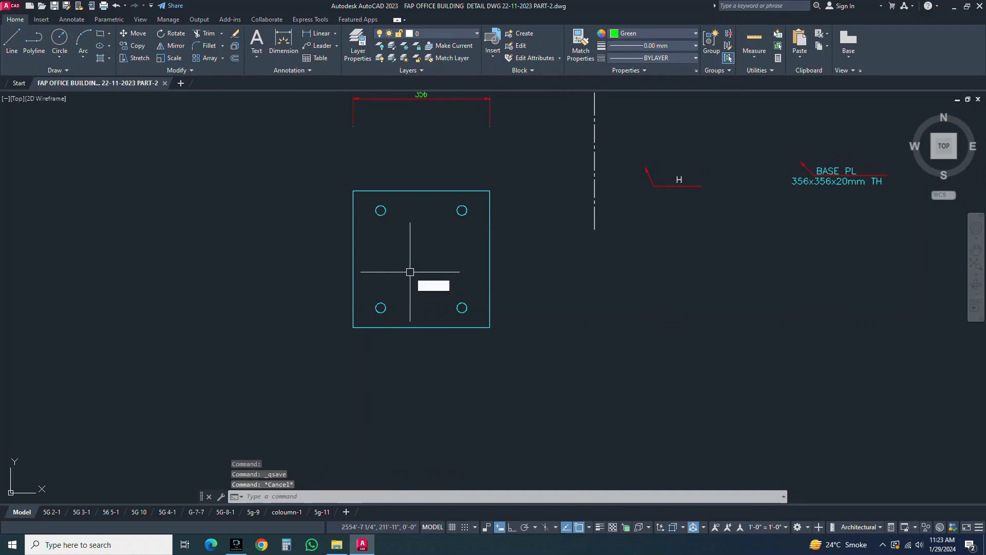
# Copy the base plate's upper-left hole circle one radius to the right and one radius to the left of its centre
pyautogui.write('co')
pyautogui.press('Return')
pyautogui.scroll(2, 386, 214)
pyautogui.press('Return')
pyautogui.scroll(2, 380, 209)
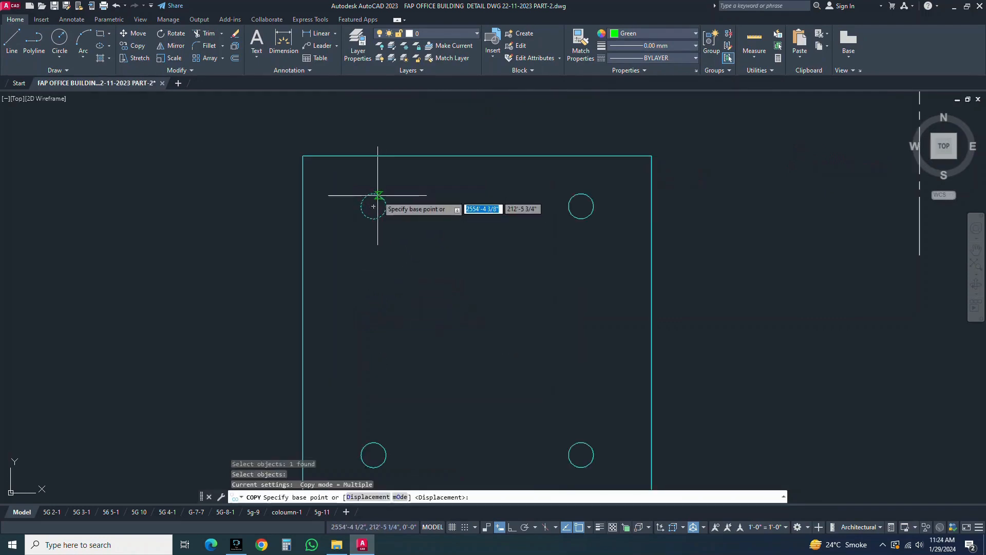
pyautogui.click(380, 206)
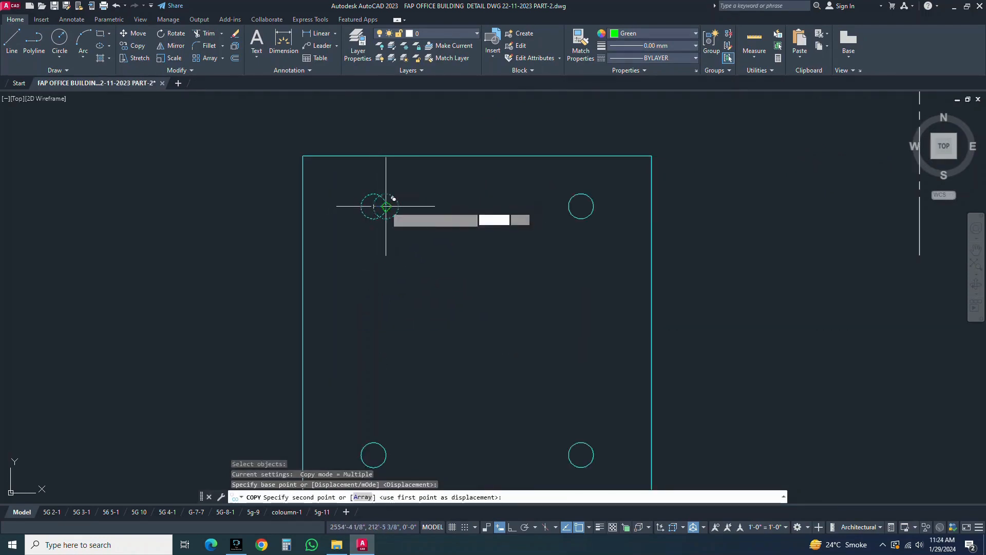
pyautogui.click(386, 206)
pyautogui.click(361, 206)
pyautogui.press('Escape')
pyautogui.press('Escape')
# Measure the overall width of the three overlapping circles with a linear dimension
pyautogui.write('dli')
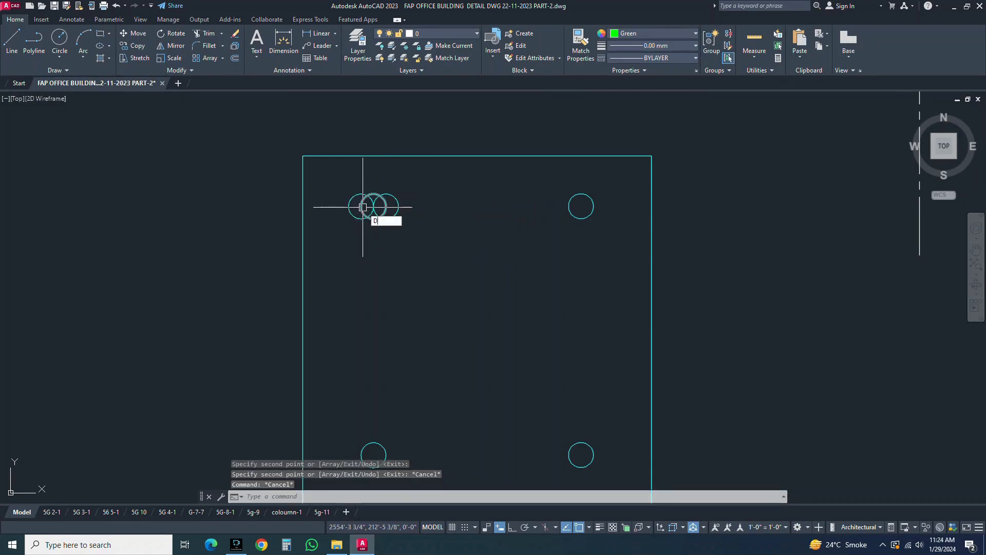
pyautogui.press('Return')
pyautogui.click(398, 206)
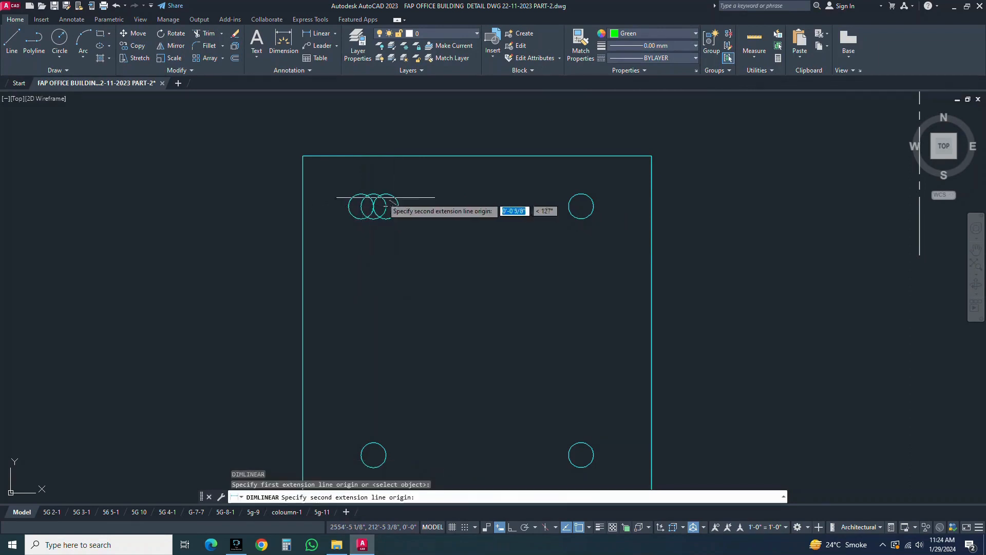
pyautogui.click(349, 203)
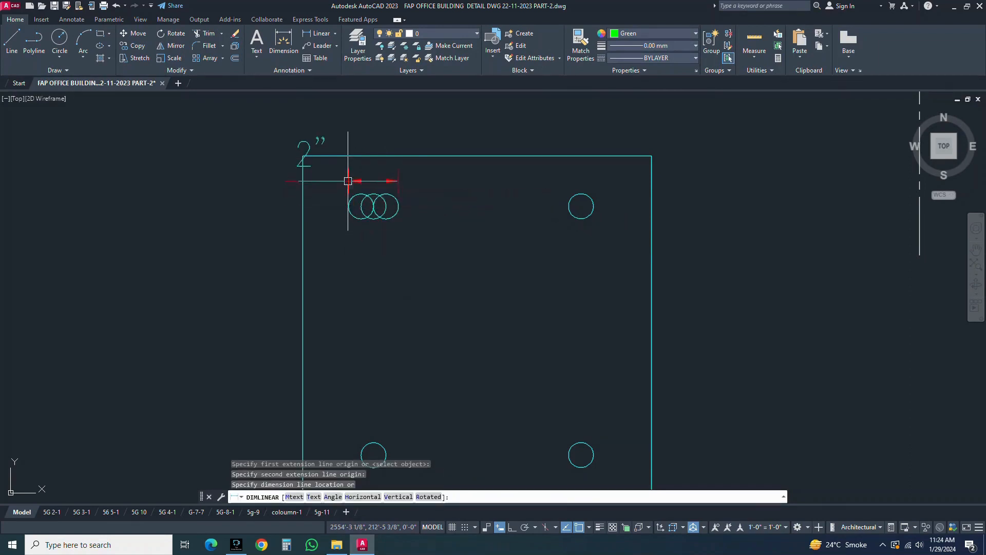
pyautogui.click(348, 181)
pyautogui.press('Escape')
pyautogui.scroll(-1, 348, 181)
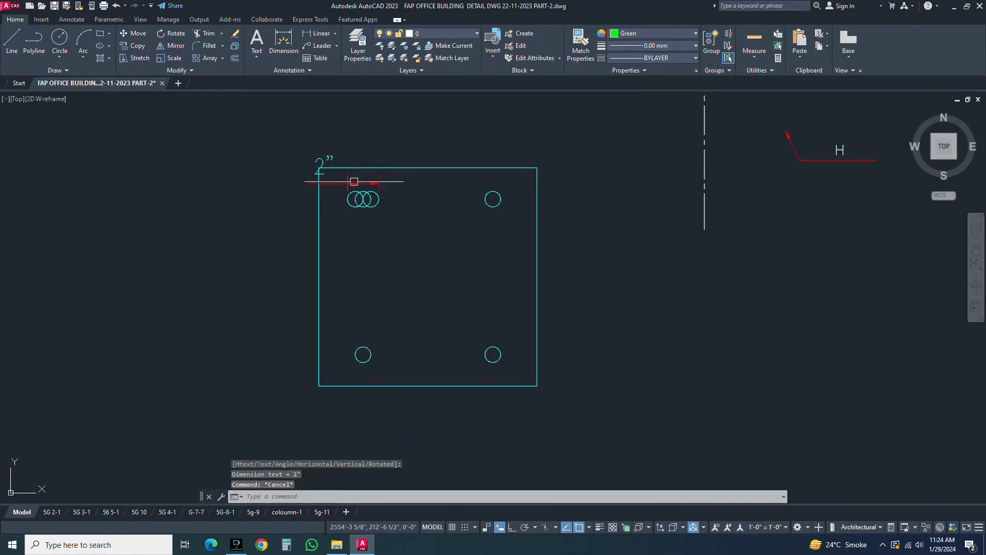
pyautogui.press('Escape')
# Draw horizontal lines joining the top points and the bottom points of the two outer overlapping circles
pyautogui.scroll(2, 354, 182)
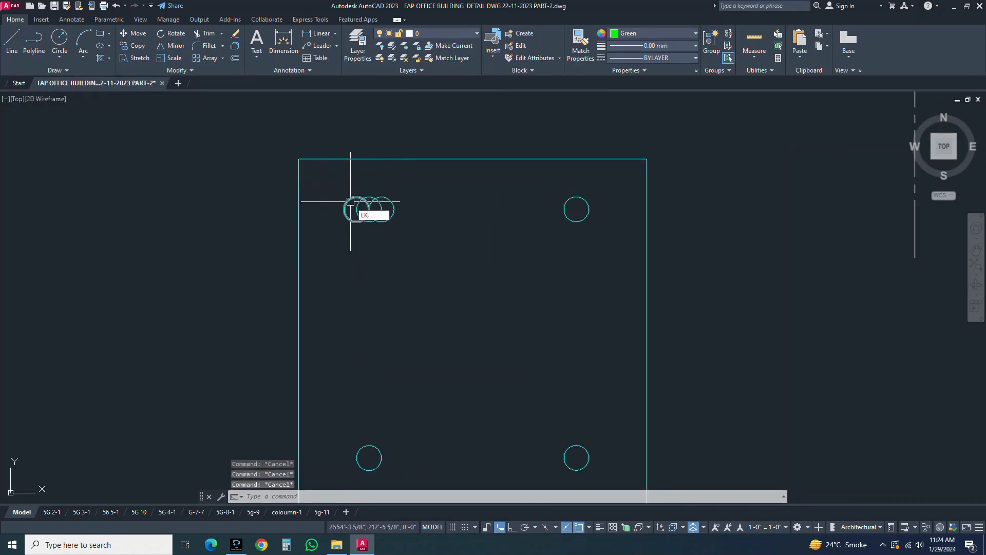
pyautogui.write('l')
pyautogui.press('Return')
pyautogui.scroll(1, 388, 208)
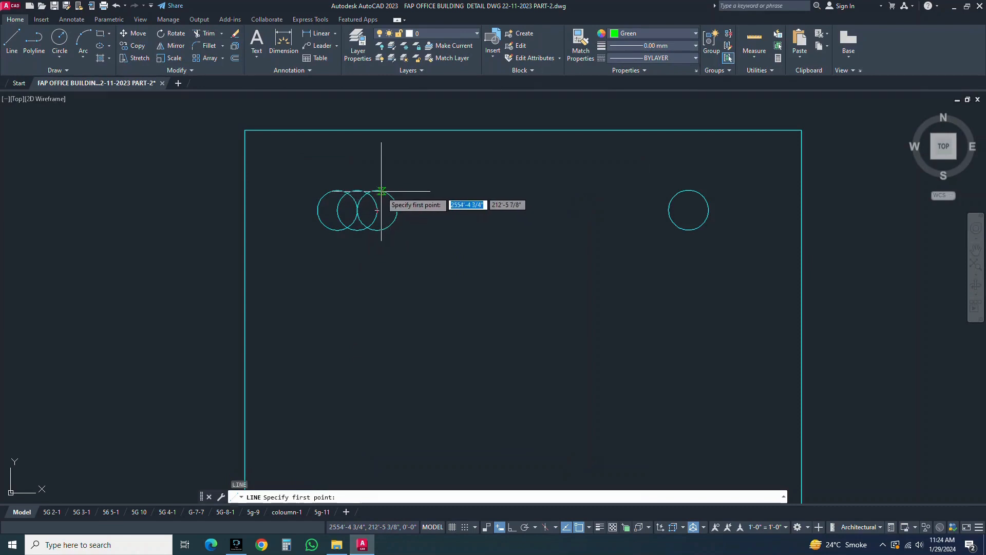
pyautogui.press('Escape')
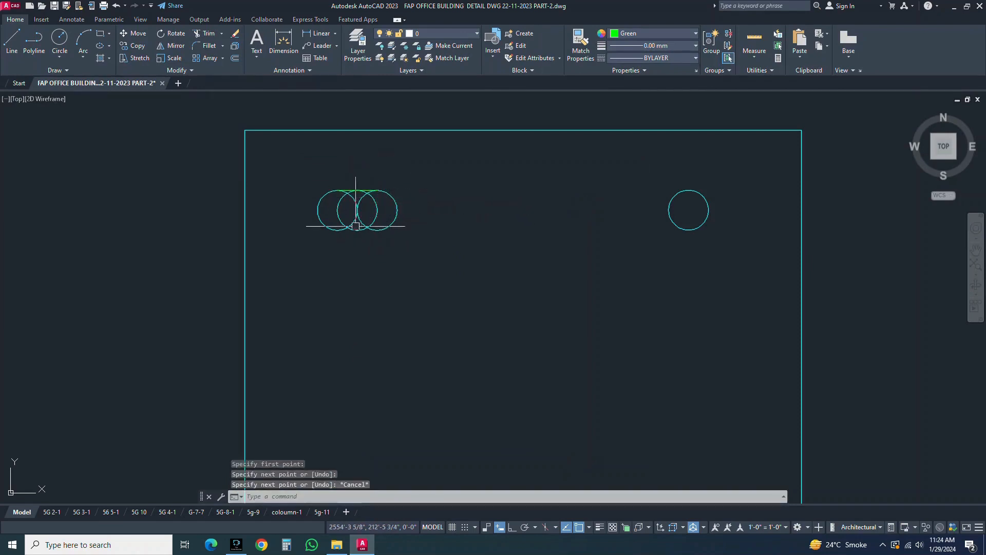
pyautogui.press('Return')
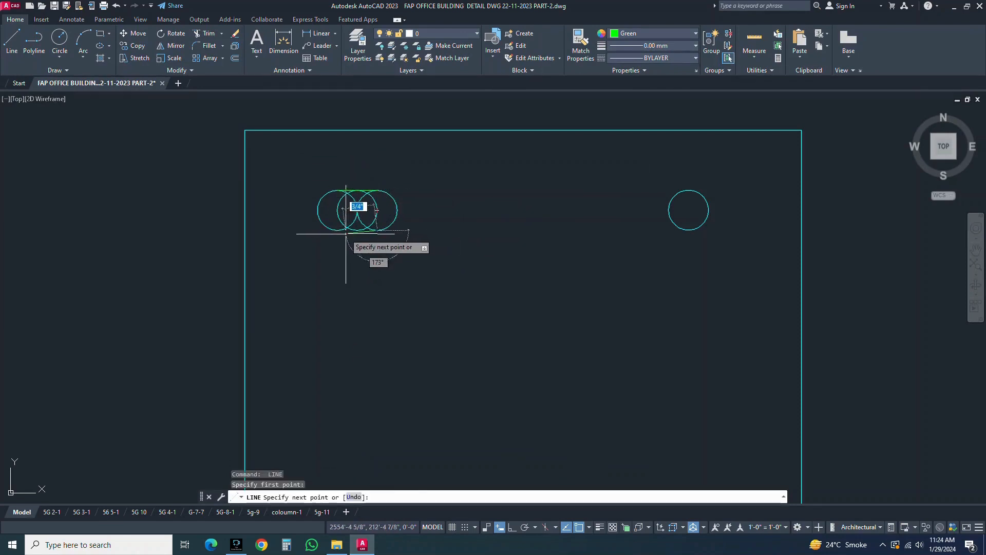
pyautogui.click(337, 230)
pyautogui.press('Escape')
pyautogui.press('Escape')
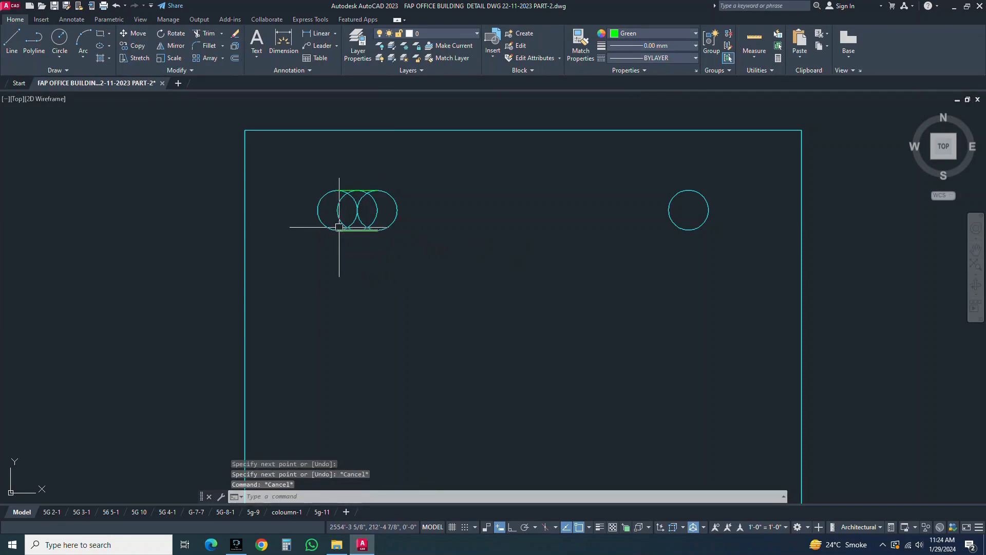
# Trim away the overlapping circle arcs inside the slot between the two horizontal lines
pyautogui.write('tr')
pyautogui.press('Return')
pyautogui.press('Return')
pyautogui.click(378, 204)
pyautogui.click(384, 205)
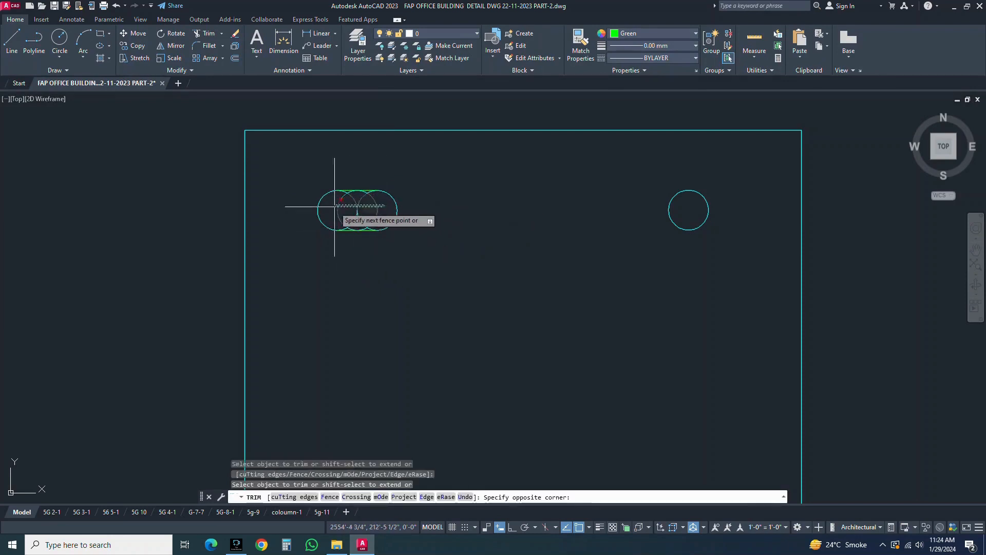
pyautogui.click(334, 207)
pyautogui.press('Return')
pyautogui.press('Return')
pyautogui.press('Return')
pyautogui.click(361, 219)
pyautogui.click(363, 219)
pyautogui.click(350, 220)
pyautogui.scroll(2, 357, 223)
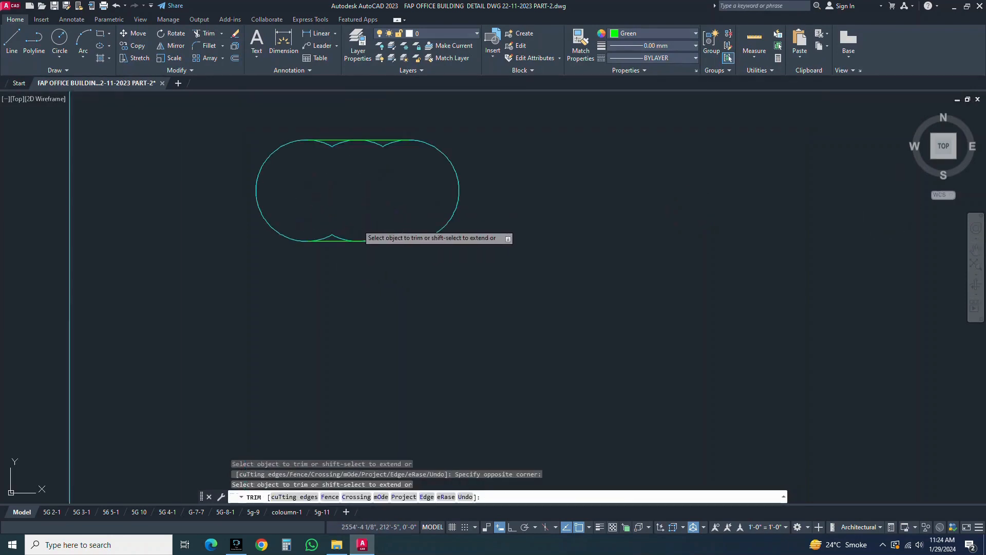
# Trim and erase the leftover arc pieces along the slot's bottom line
pyautogui.press('Escape')
pyautogui.scroll(2, 388, 232)
pyautogui.press('Return')
pyautogui.press('Return')
pyautogui.click(390, 234)
pyautogui.click(399, 231)
pyautogui.click(235, 249)
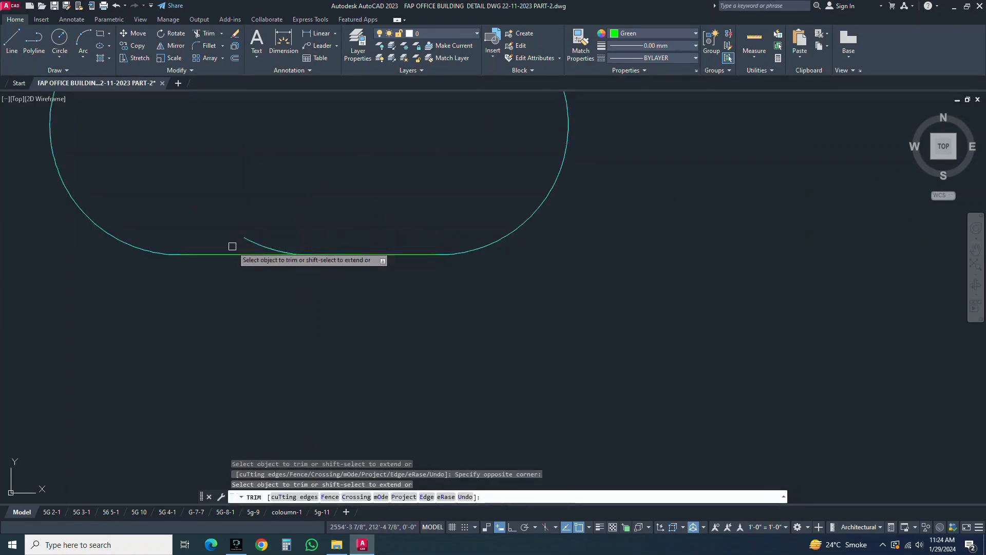
pyautogui.press('Escape')
pyautogui.click(257, 242)
pyautogui.write('e')
pyautogui.press('Return')
pyautogui.scroll(-2, 306, 244)
pyautogui.moveTo(327, 185); pyautogui.dragTo(323, 253, button='middle')
pyautogui.press('Escape')
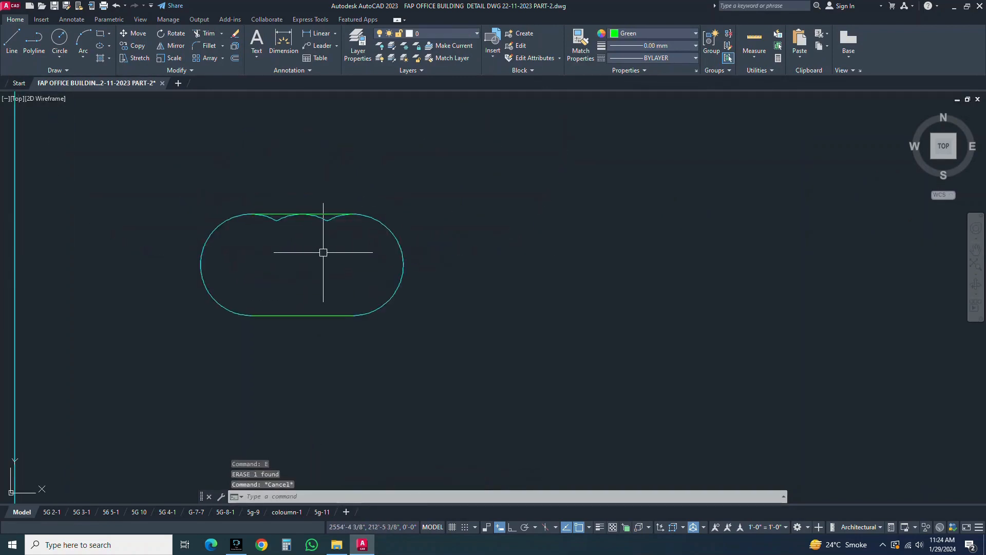
# Trim and erase the leftover arc pieces along the slot's top line
pyautogui.write('tr')
pyautogui.press('Return')
pyautogui.press('Return')
pyautogui.scroll(2, 328, 229)
pyautogui.click(334, 214)
pyautogui.click(334, 232)
pyautogui.click(231, 212)
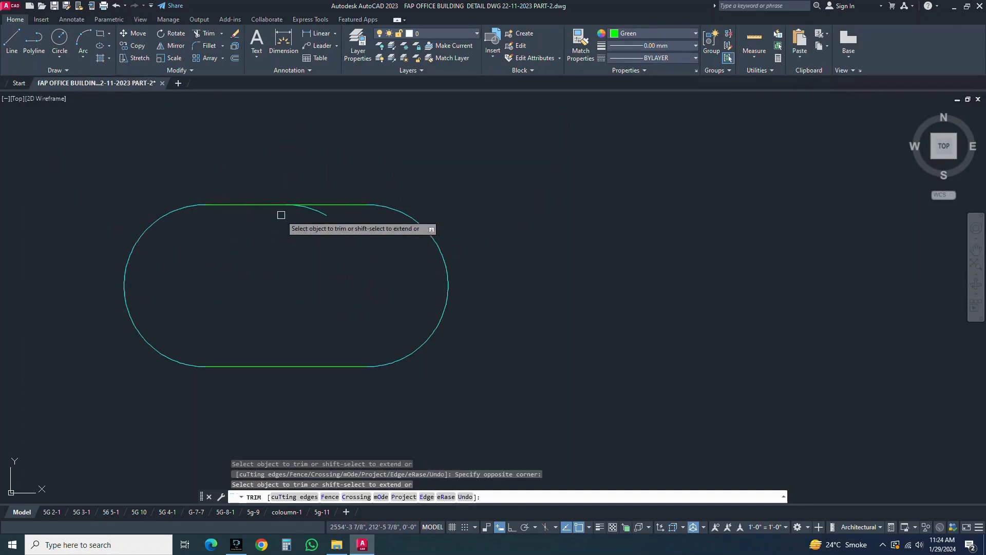
pyautogui.press('Escape')
pyautogui.click(317, 214)
pyautogui.write('e')
pyautogui.press('Return')
pyautogui.scroll(-2, 349, 237)
pyautogui.press('Escape')
# Match the properties of the slot's end arc onto its two green straight lines
pyautogui.write('ma')
pyautogui.press('Return')
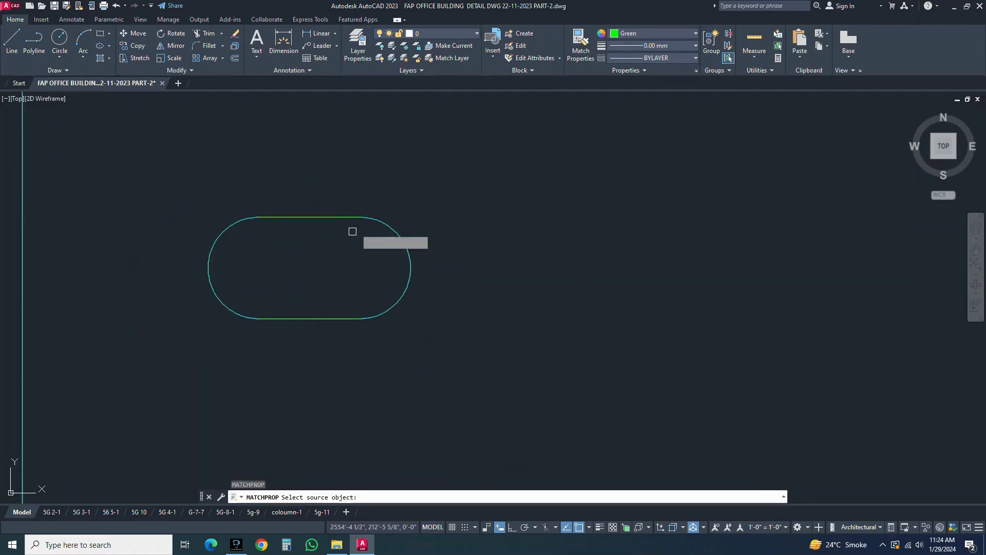
pyautogui.click(367, 216)
pyautogui.click(414, 196)
pyautogui.click(211, 333)
pyautogui.press('Escape')
pyautogui.press('Escape')
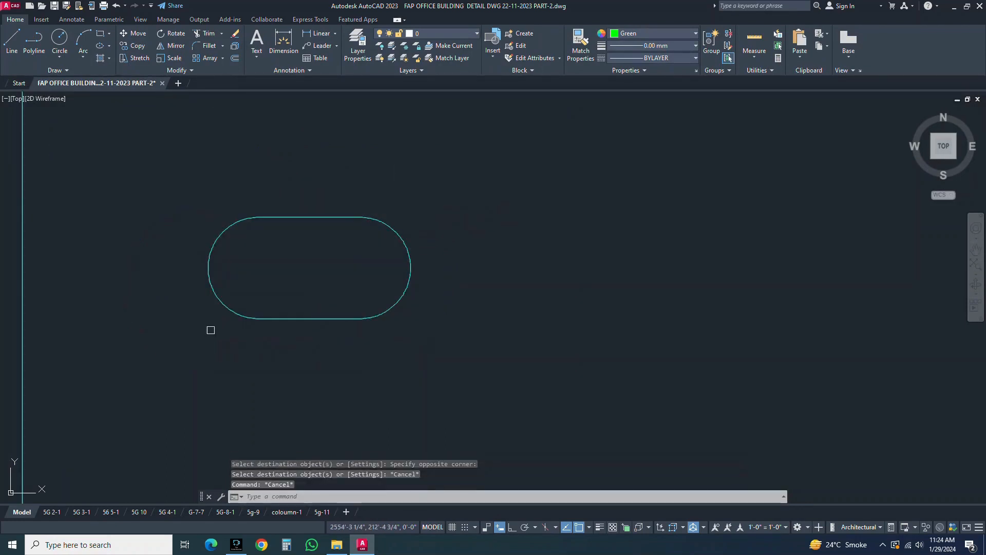
# Try to join the slot's arcs and lines into one outline, and save the drawing
pyautogui.write('j')
pyautogui.press('Return')
pyautogui.click(417, 195)
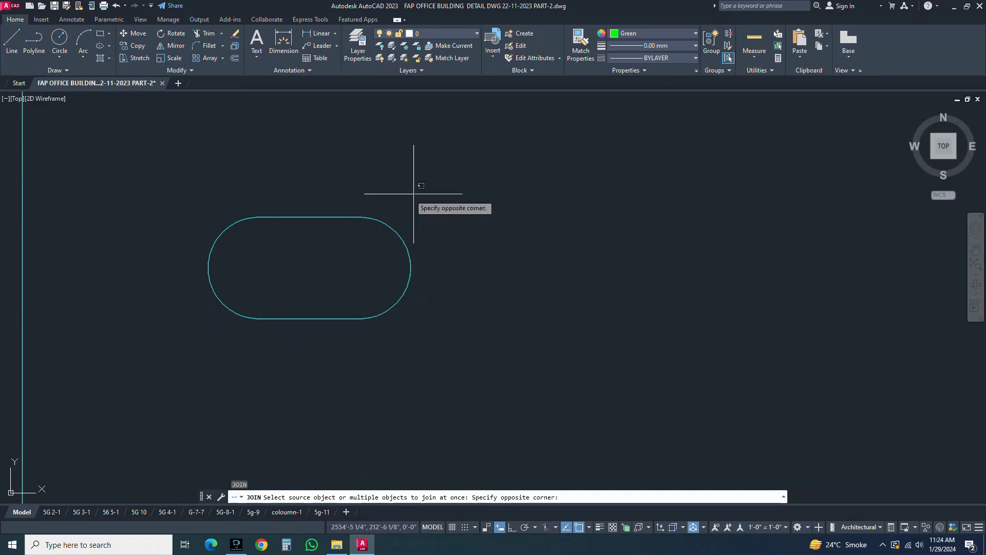
pyautogui.click(124, 389)
pyautogui.press('Escape')
pyautogui.scroll(-6, 238, 318)
pyautogui.press('Escape')
pyautogui.press('Escape')
pyautogui.write('c')
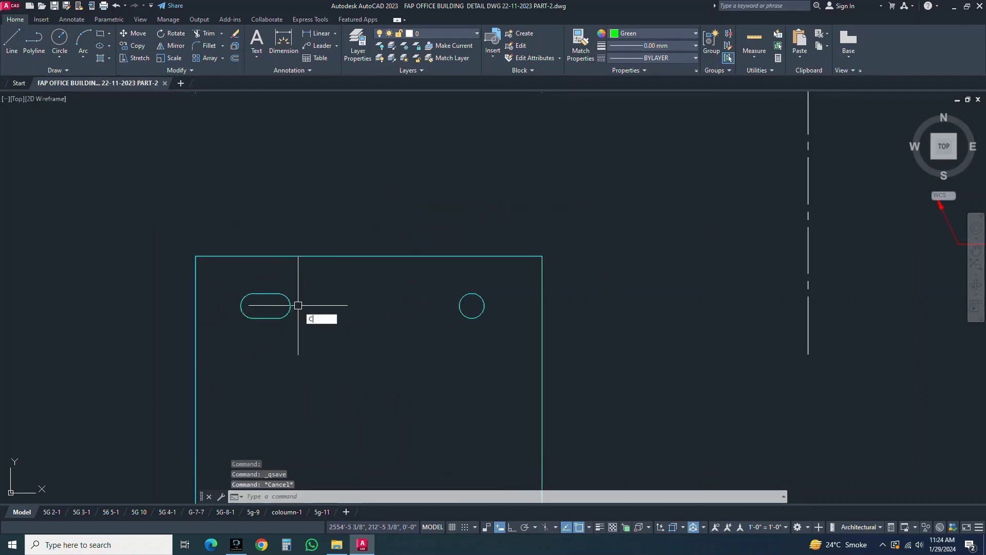
pyautogui.write('o')
pyautogui.press('Return')
pyautogui.click(313, 297)
pyautogui.click(251, 337)
pyautogui.press('Return')
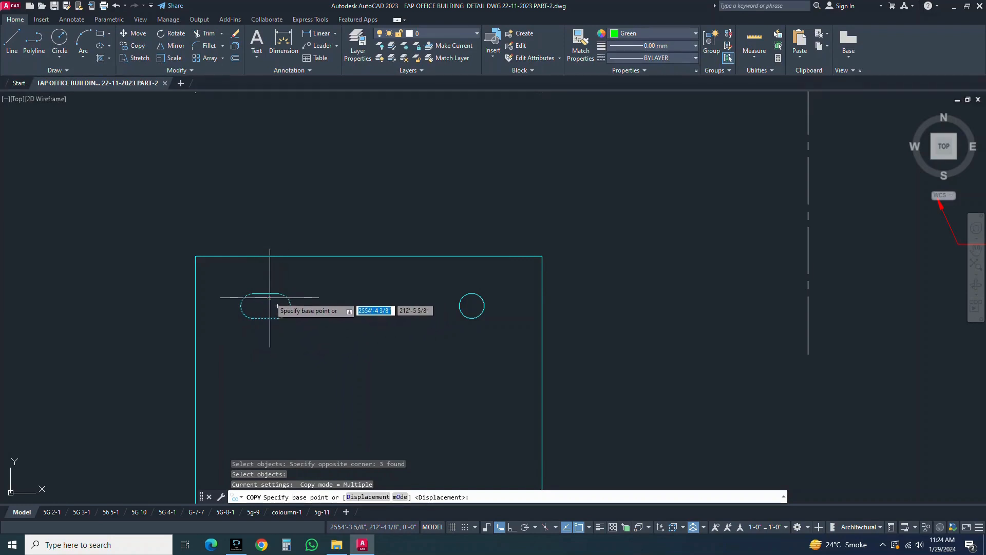
pyautogui.press('Escape')
pyautogui.press('Escape')
# Draw a vertical line from the midpoint of the slot's top edge up to the plate's top edge
pyautogui.write('l')
pyautogui.press('Return')
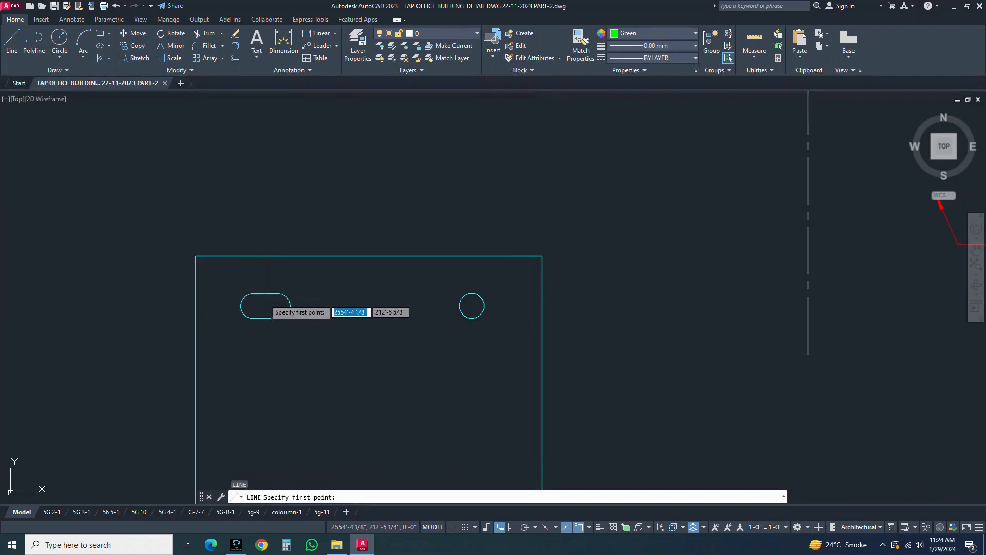
pyautogui.click(265, 293)
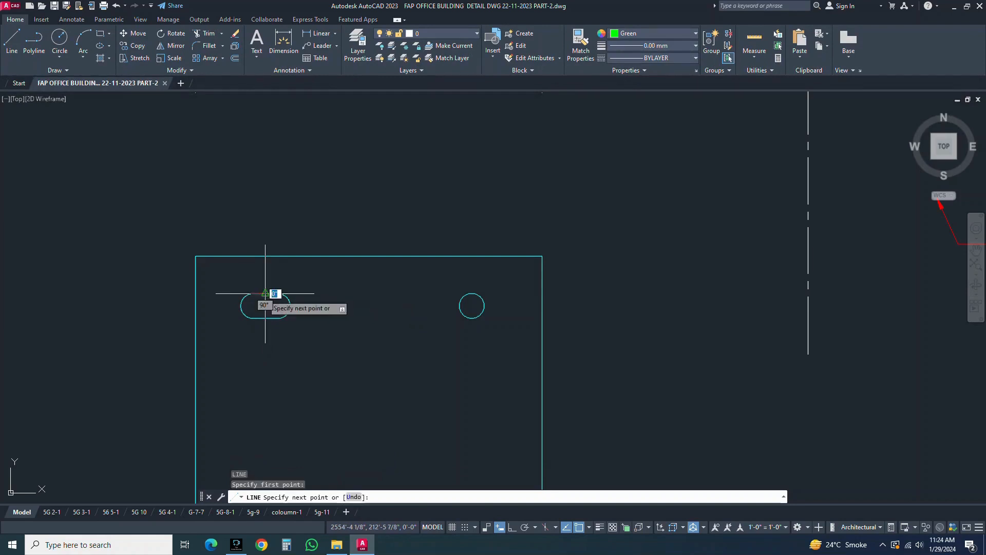
pyautogui.click(265, 256)
pyautogui.press('Escape')
pyautogui.press('Escape')
pyautogui.press('Escape')
# With Ortho on, stretch the vertical line's lower end down to the plate's bottom edge, and save the drawing
pyautogui.click(276, 276)
pyautogui.click(257, 279)
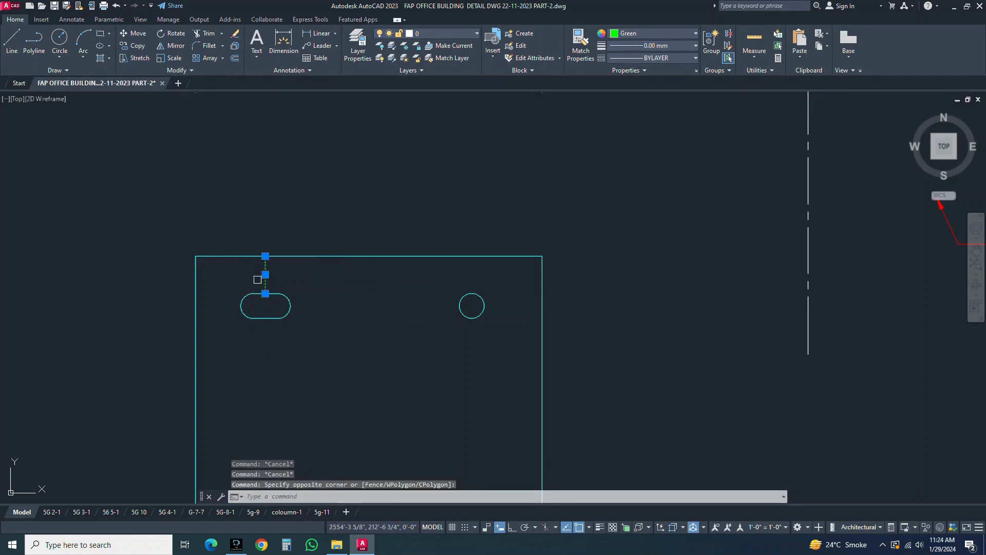
pyautogui.click(265, 293)
pyautogui.scroll(-5, 265, 293)
pyautogui.scroll(5, 281, 368)
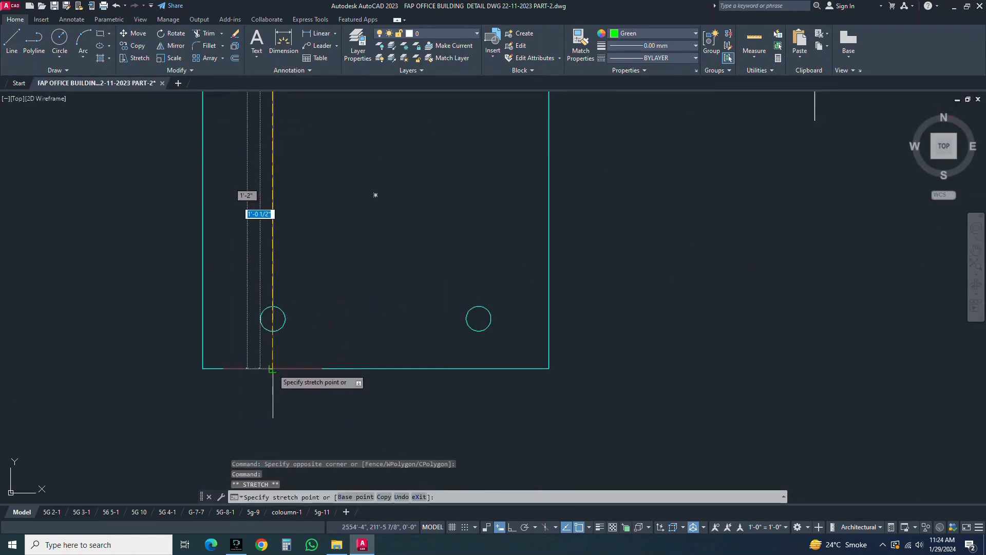
pyautogui.press('F8')
pyautogui.click(273, 369)
pyautogui.scroll(-4, 279, 447)
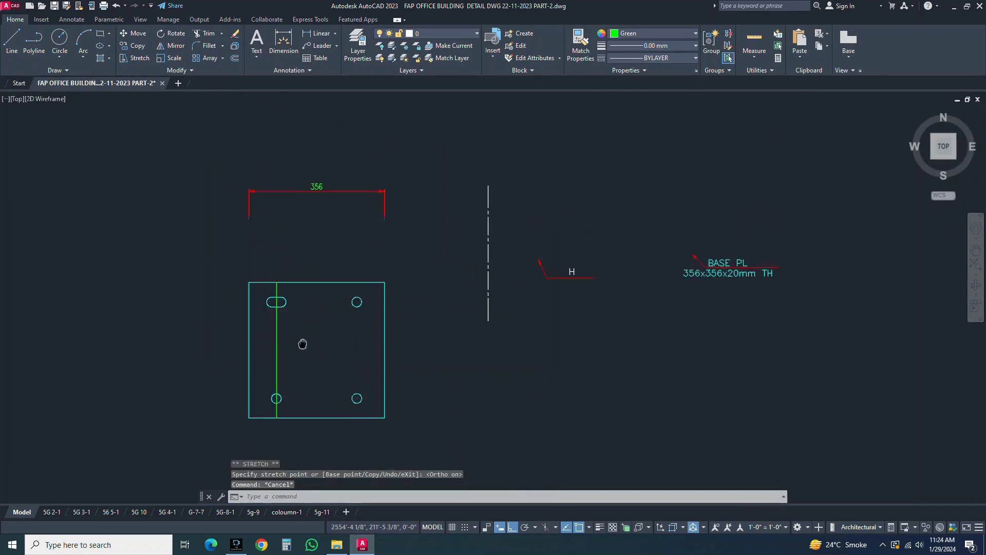
pyautogui.hotkey('ctrl', 's')
pyautogui.press('Escape')
pyautogui.write('co')
pyautogui.press('Return')
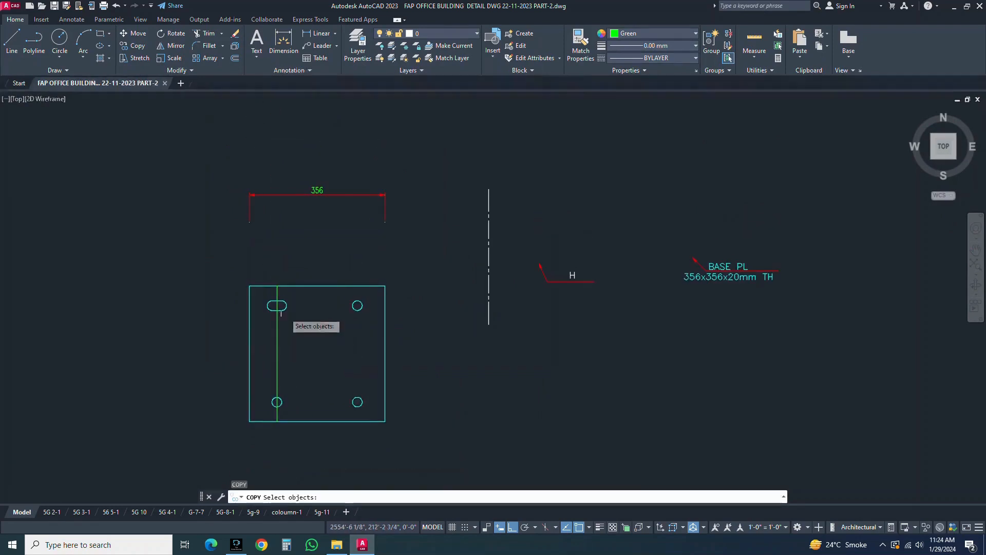
pyautogui.scroll(4, 280, 308)
pyautogui.moveTo(226, 272); pyautogui.dragTo(376, 342)
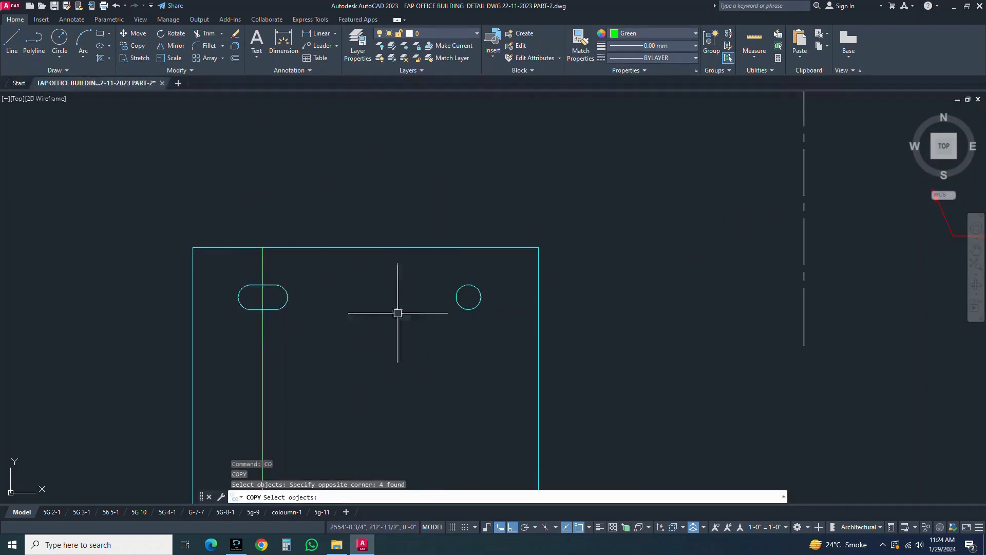
pyautogui.press('Escape')
# Copy the plate's upper-right hole circle by its centre to the centre of the upper-left slot
pyautogui.press('space')
pyautogui.press('space')
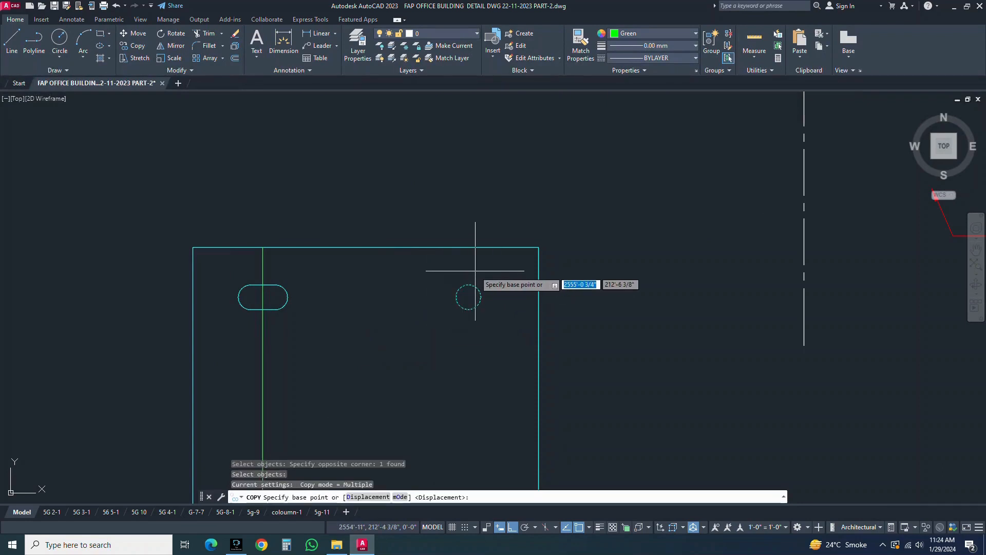
pyautogui.click(468, 298)
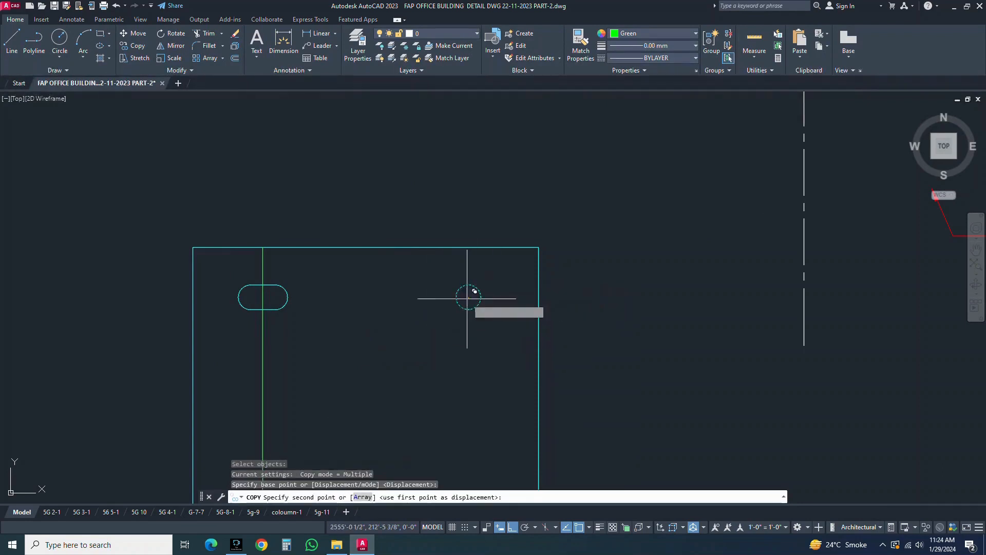
pyautogui.click(263, 297)
pyautogui.press('Escape')
# Copy the slot outline without its inner circle from the upper-left hole centre to the lower-left hole centre
pyautogui.press('space')
pyautogui.click(225, 273)
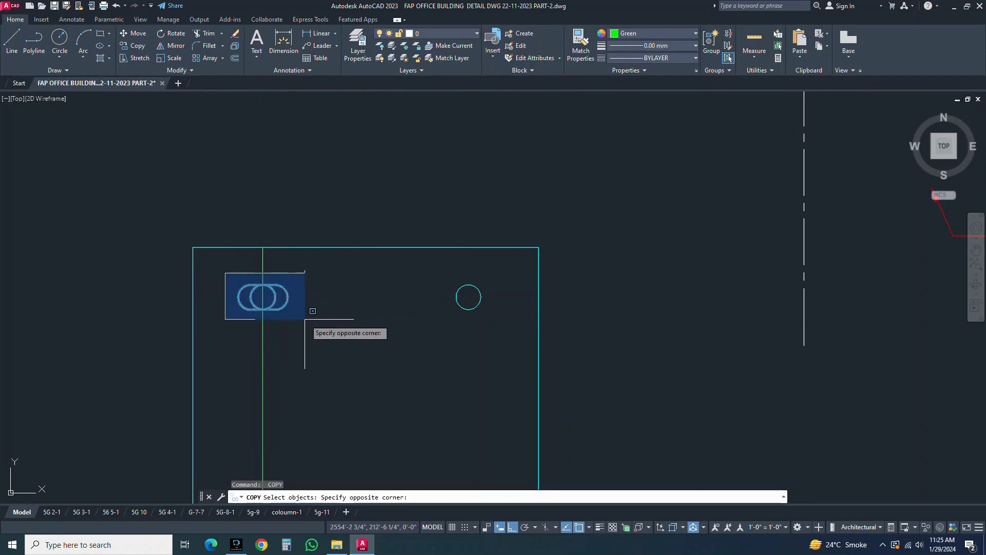
pyautogui.click(311, 312)
pyautogui.press('space')
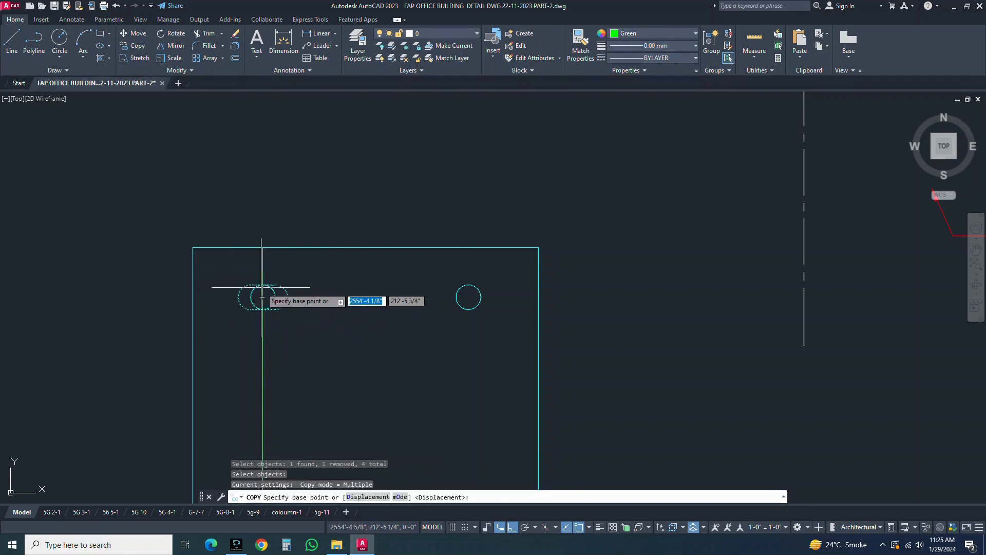
pyautogui.click(263, 297)
pyautogui.scroll(-4, 267, 294)
pyautogui.scroll(5, 264, 353)
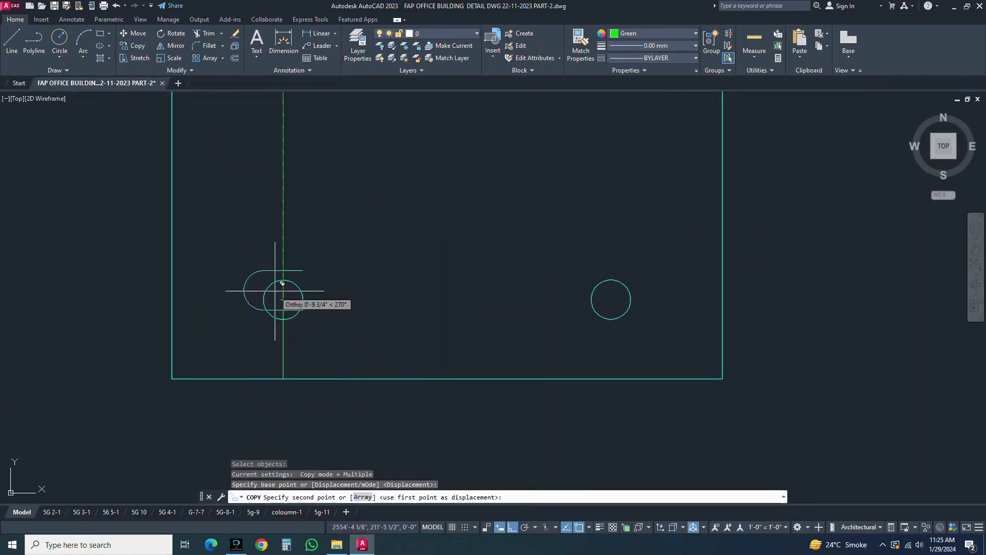
pyautogui.press('Escape')
pyautogui.scroll(-2, 272, 334)
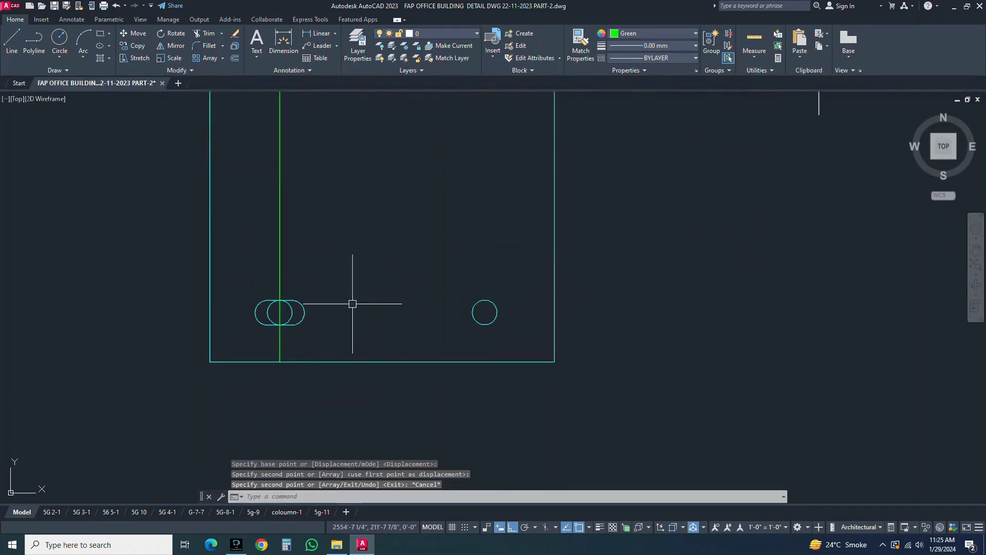
pyautogui.press('space')
pyautogui.click(293, 303)
pyautogui.scroll(2, 291, 302)
pyautogui.press('Escape')
pyautogui.press('Escape')
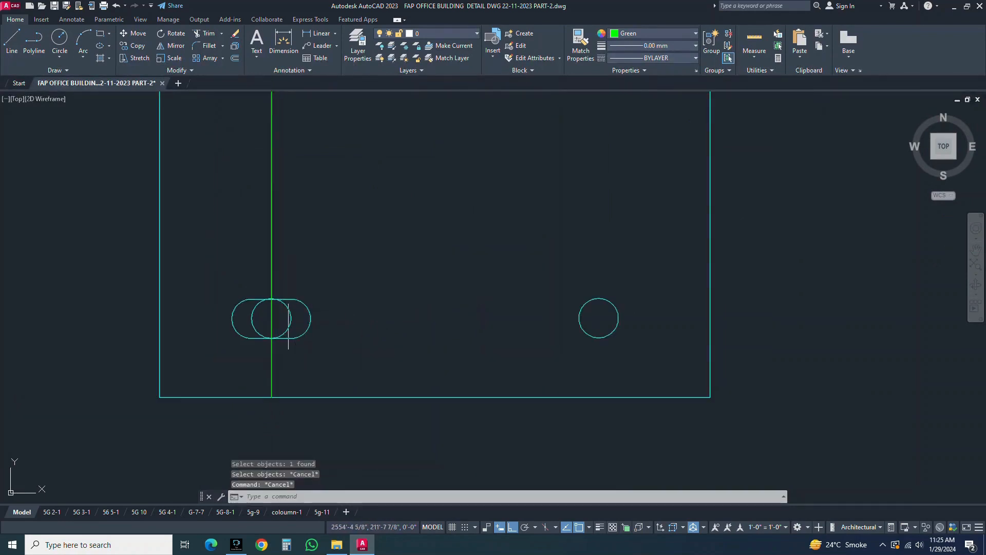
# Copy the vertical centre line from the lower-left hole centre to the lower-right hole centre, and save the drawing
pyautogui.scroll(-6, 289, 299)
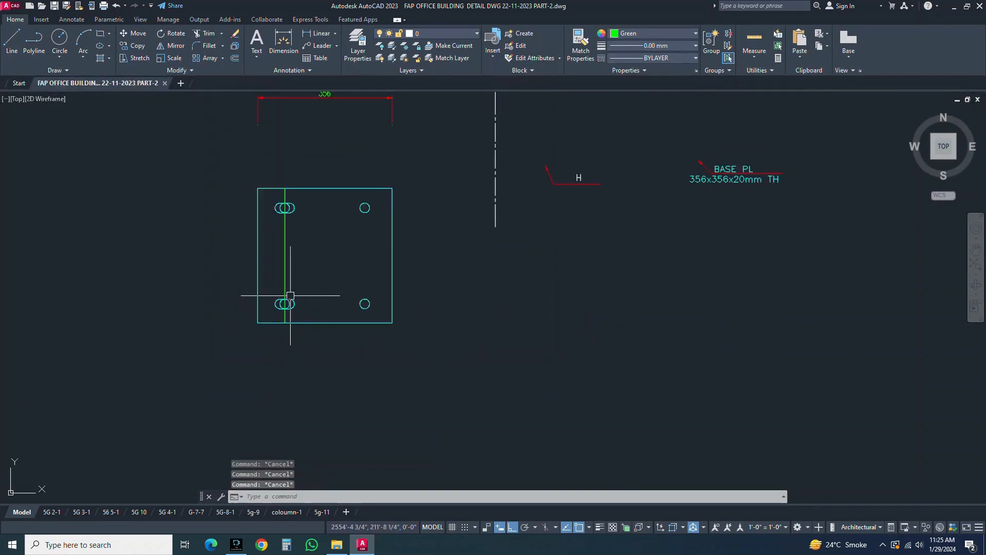
pyautogui.write('co')
pyautogui.press('space')
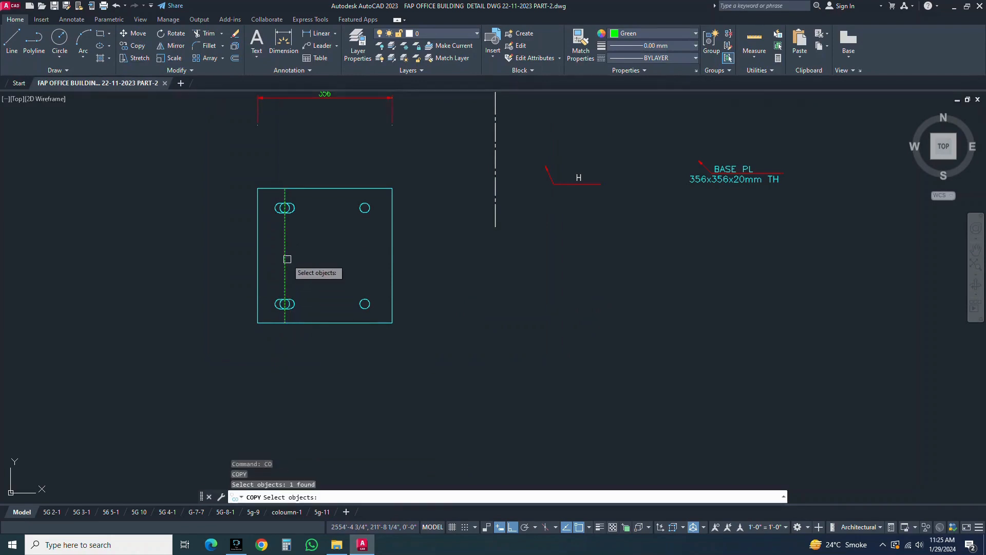
pyautogui.scroll(5, 285, 303)
pyautogui.press('space')
pyautogui.click(285, 303)
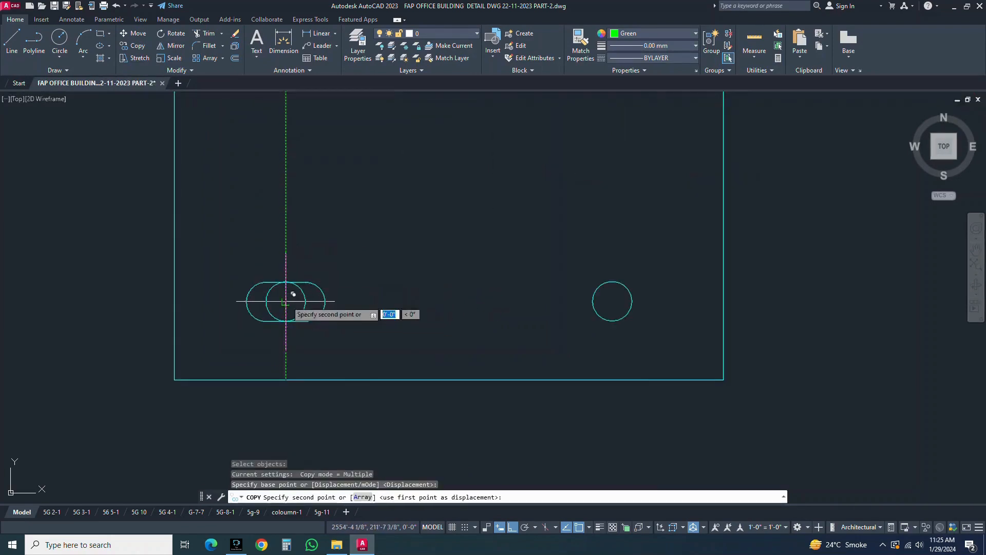
pyautogui.click(612, 302)
pyautogui.press('Escape')
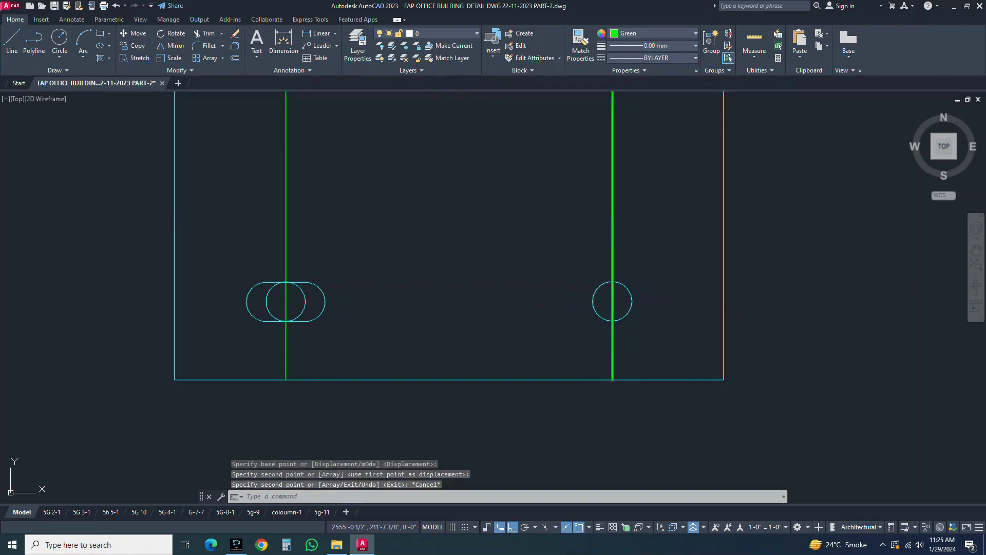
pyautogui.press('Escape')
pyautogui.hotkey('ctrl', 's')
# Copy the slot outline without its inner circle from the lower-left hole centre to the lower-right and upper-right hole centres
pyautogui.write('COPY')
pyautogui.press('space')
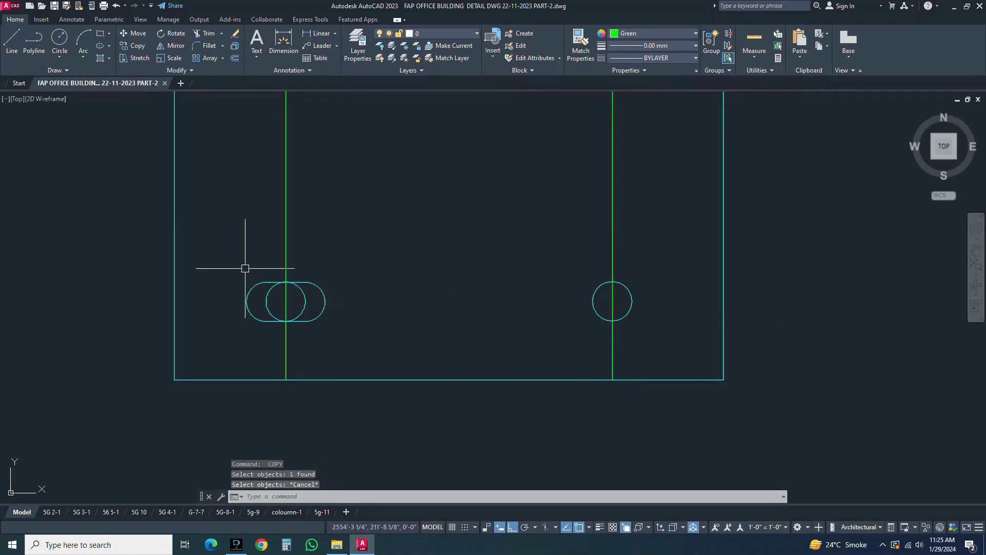
pyautogui.click(211, 261)
pyautogui.click(376, 321)
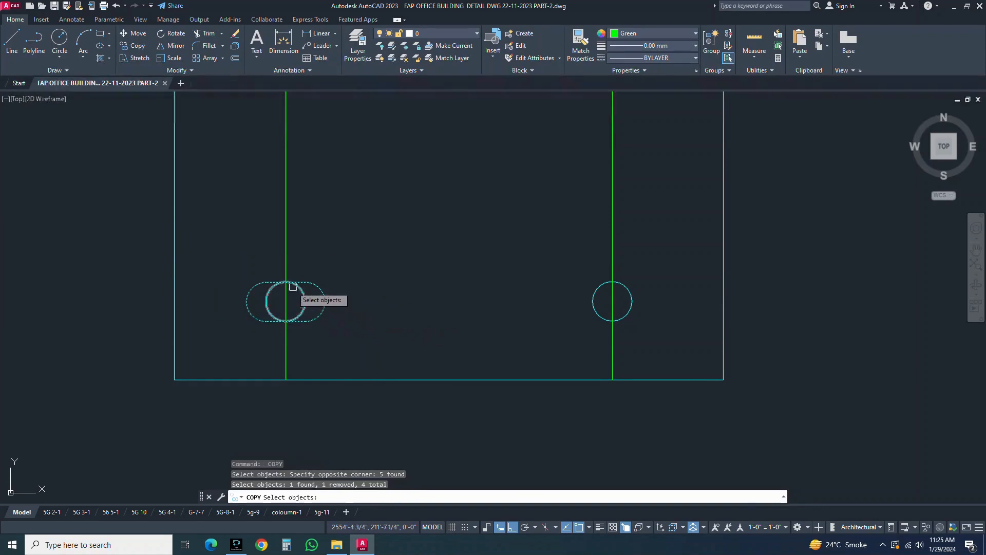
pyautogui.press('Return')
pyautogui.click(286, 302)
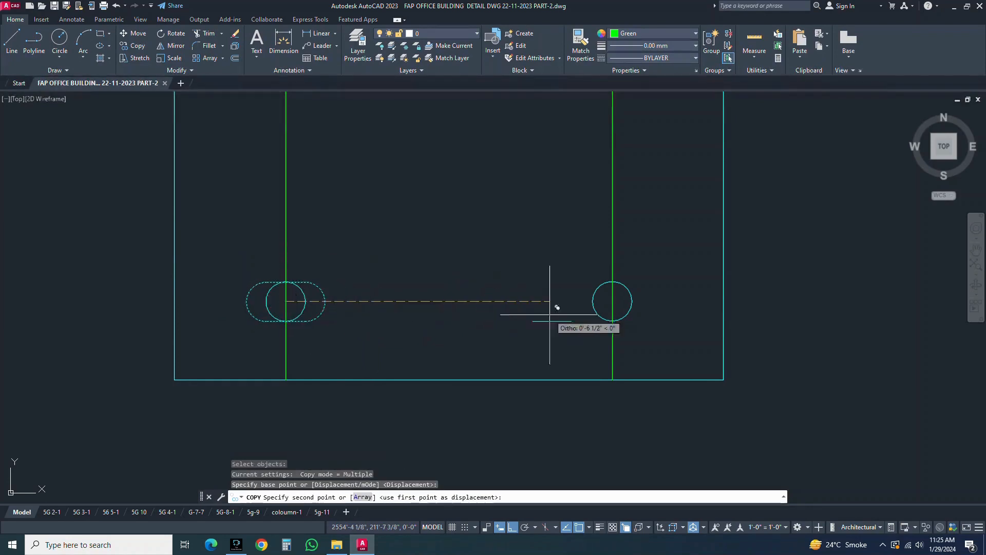
pyautogui.click(613, 302)
pyautogui.scroll(-4, 612, 315)
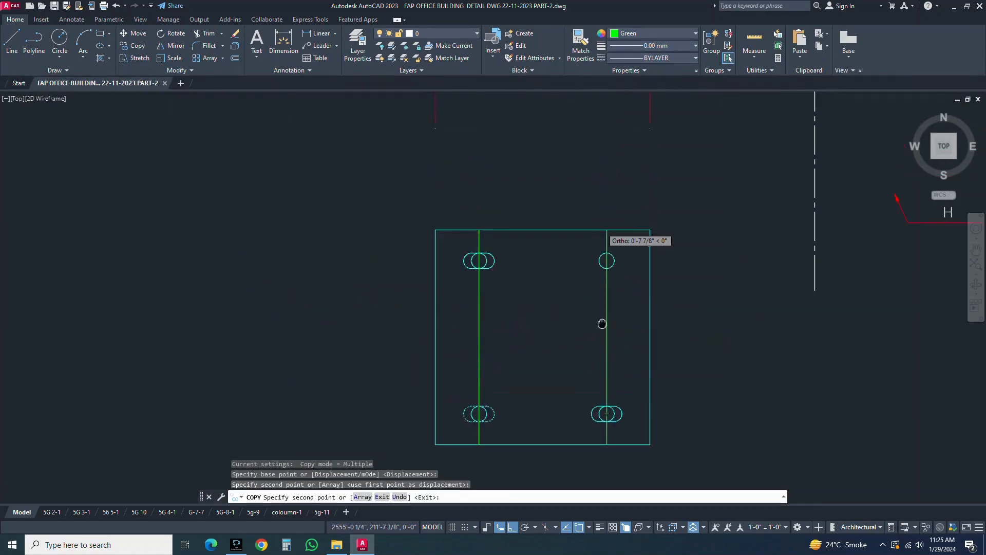
pyautogui.scroll(4, 632, 254)
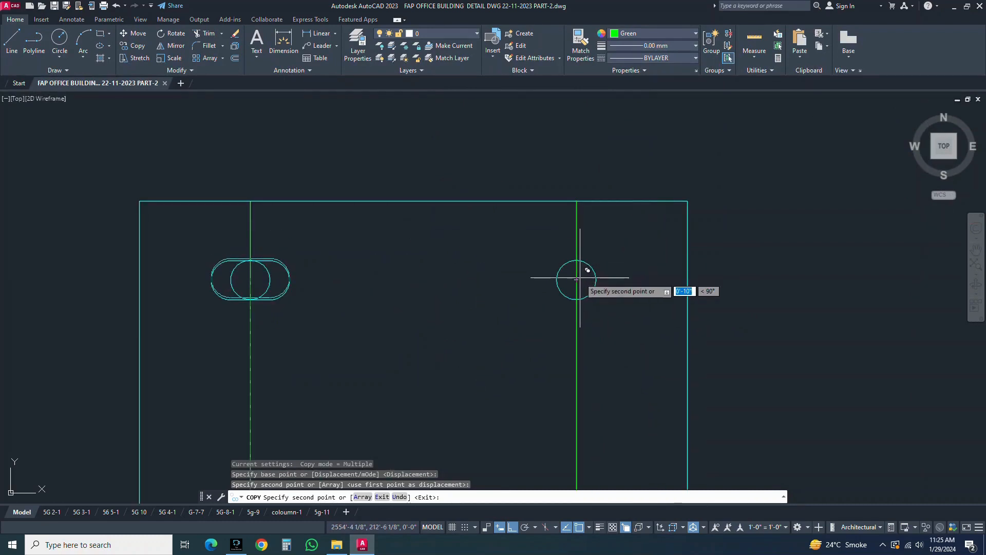
pyautogui.click(576, 280)
pyautogui.press('Escape')
pyautogui.scroll(-5, 567, 280)
pyautogui.scroll(4, 570, 309)
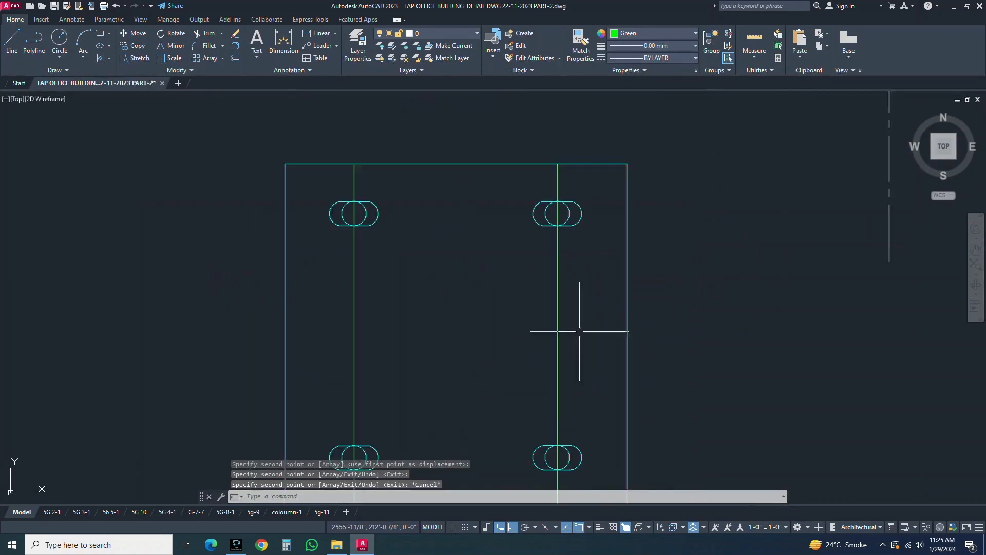
pyautogui.press('Escape')
pyautogui.press('Escape')
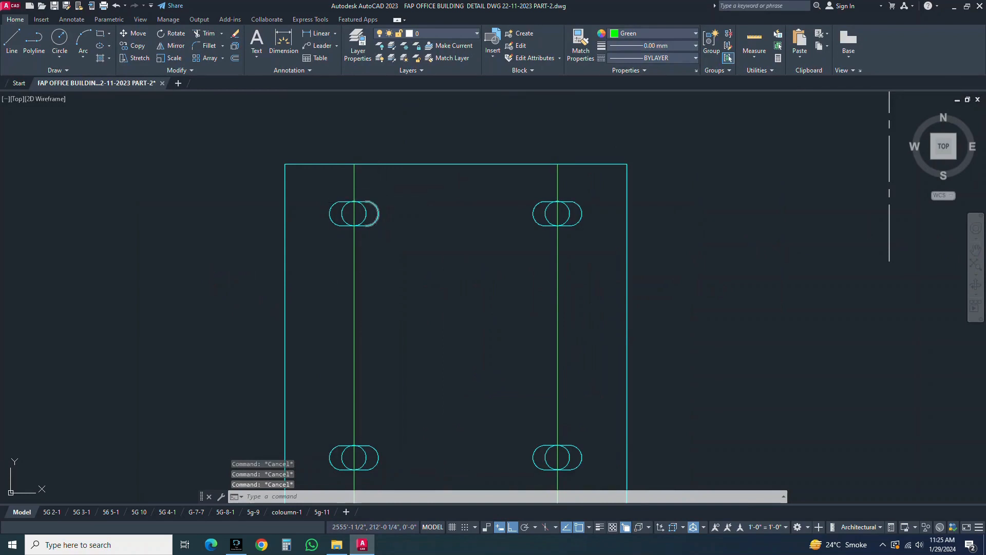
# Draw a horizontal line from the upper-right hole centre through the upper-left hole to the plate's left edge
pyautogui.press('Return')
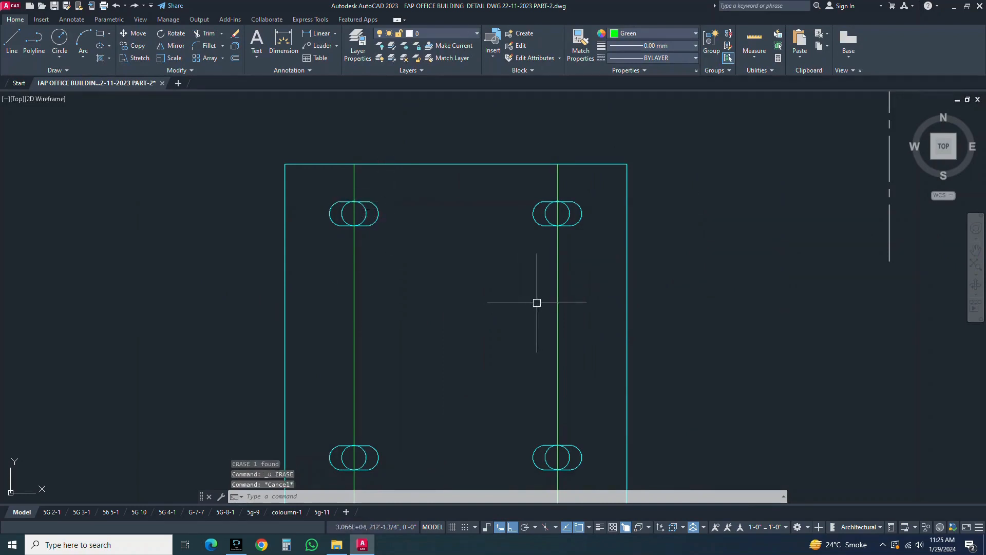
pyautogui.scroll(-2, 564, 309)
pyautogui.press('Return')
pyautogui.scroll(4, 564, 247)
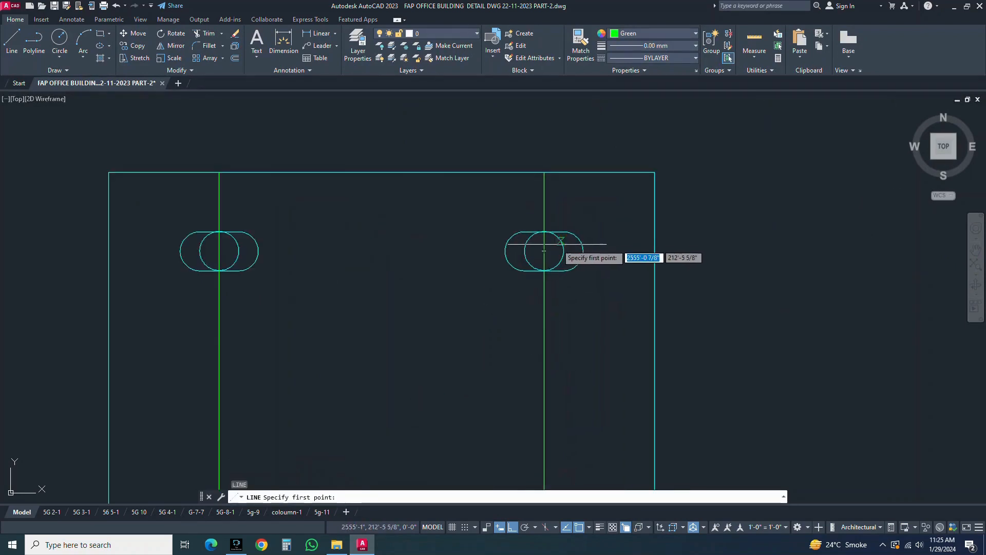
pyautogui.click(545, 252)
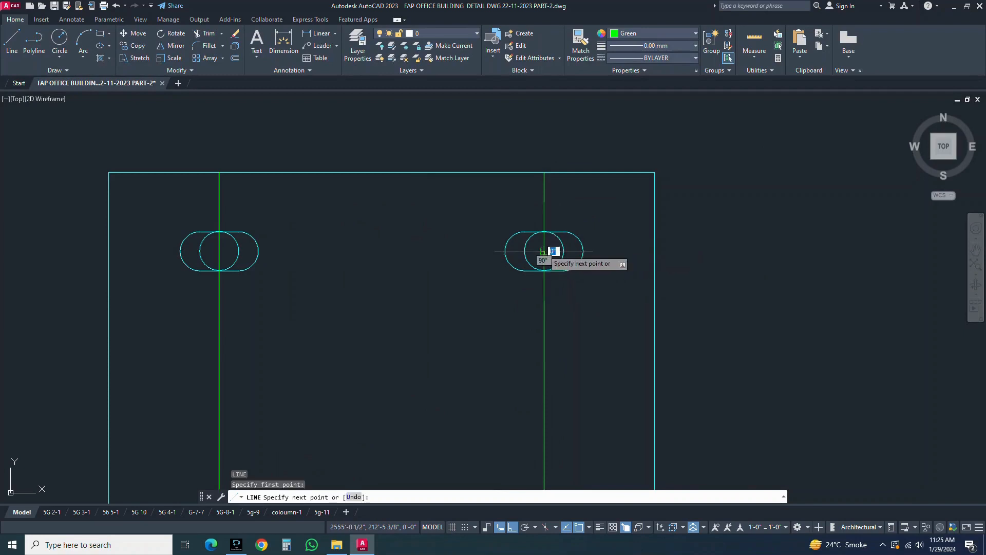
pyautogui.click(109, 251)
pyautogui.press('Escape')
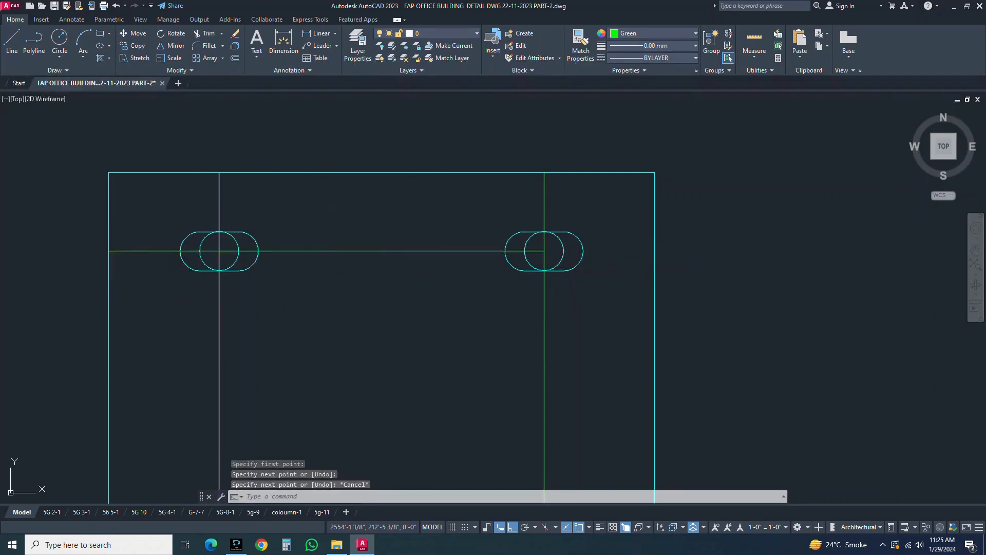
# Stretch the horizontal line's right end to the plate's right edge, and save the drawing
pyautogui.click(379, 218)
pyautogui.click(341, 293)
pyautogui.click(544, 252)
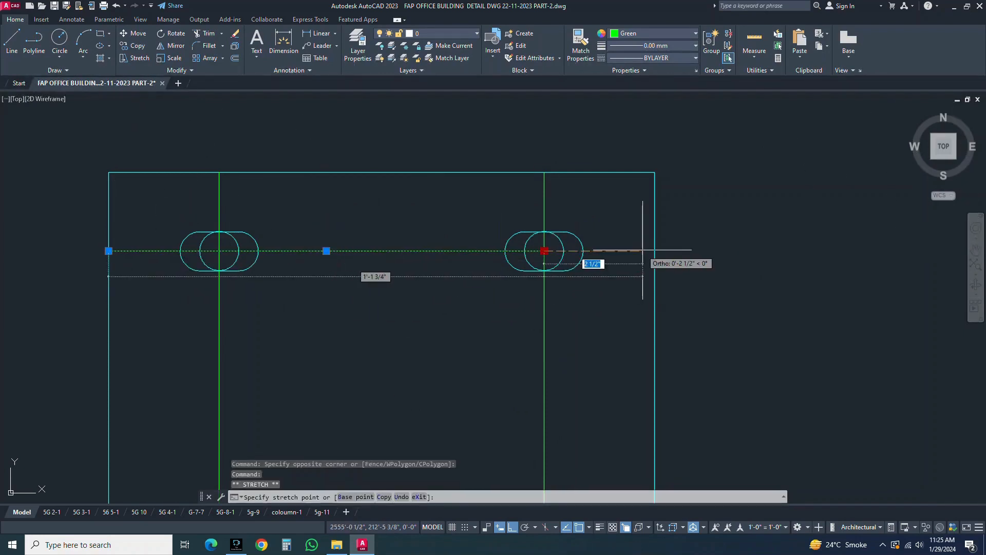
pyautogui.click(654, 251)
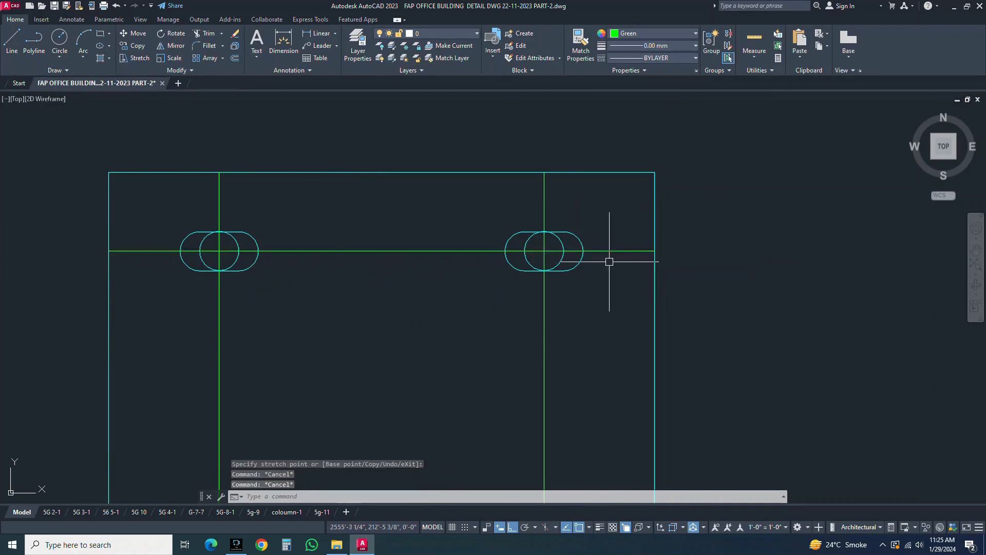
pyautogui.hotkey('ctrl', 's')
# Copy the horizontal line from the upper-right hole centre to the lower-right hole centre, and save the drawing
pyautogui.write('co')
pyautogui.press('Return')
pyautogui.click(452, 220)
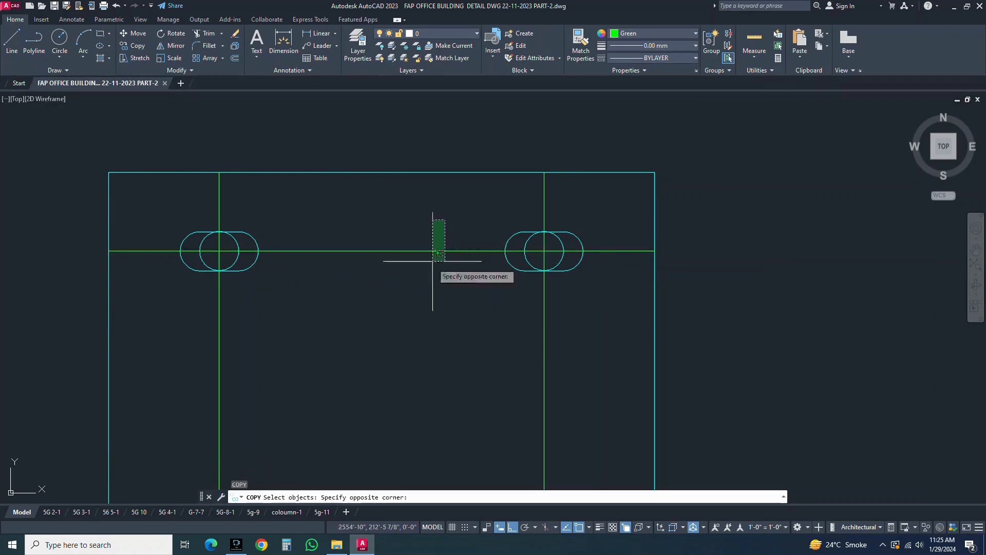
pyautogui.click(433, 261)
pyautogui.press('Return')
pyautogui.click(544, 251)
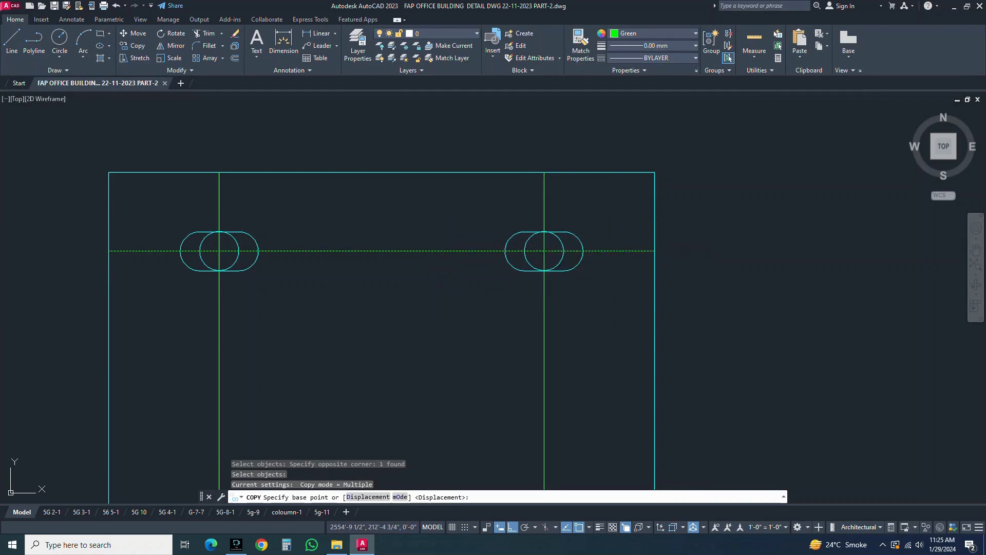
pyautogui.scroll(-5, 542, 247)
pyautogui.scroll(4, 540, 275)
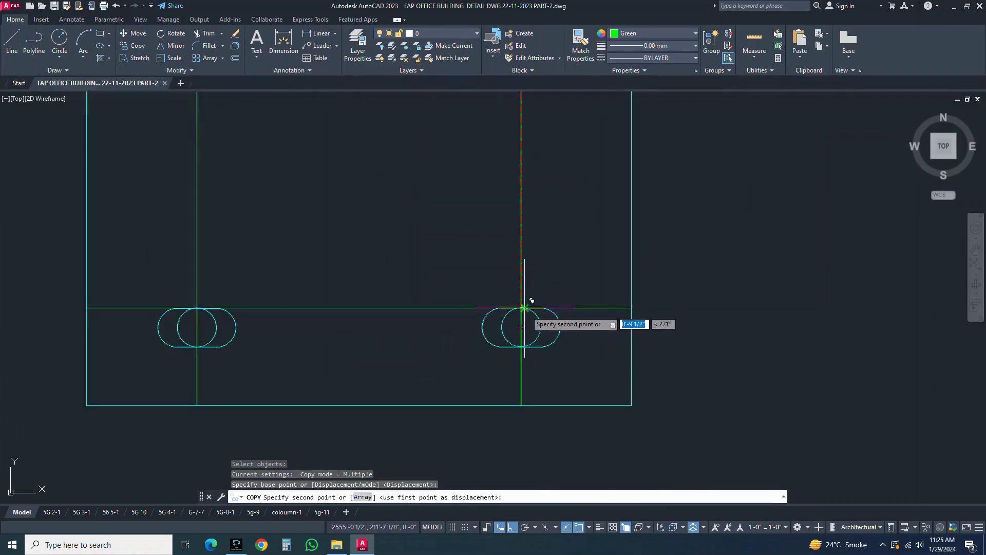
pyautogui.click(524, 327)
pyautogui.scroll(-2, 524, 328)
pyautogui.press('Escape')
pyautogui.scroll(-5, 523, 328)
# Match the properties of the dash-dot line beside the plate onto the four hole centre lines, and save the drawing
pyautogui.write('ma')
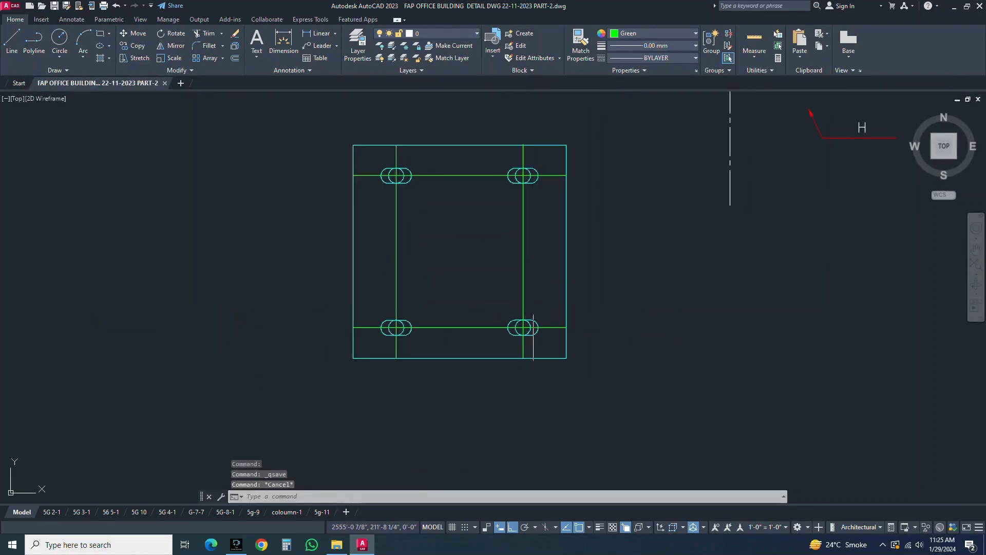
pyautogui.press('Return')
pyautogui.scroll(-2, 531, 311)
pyautogui.click(641, 225)
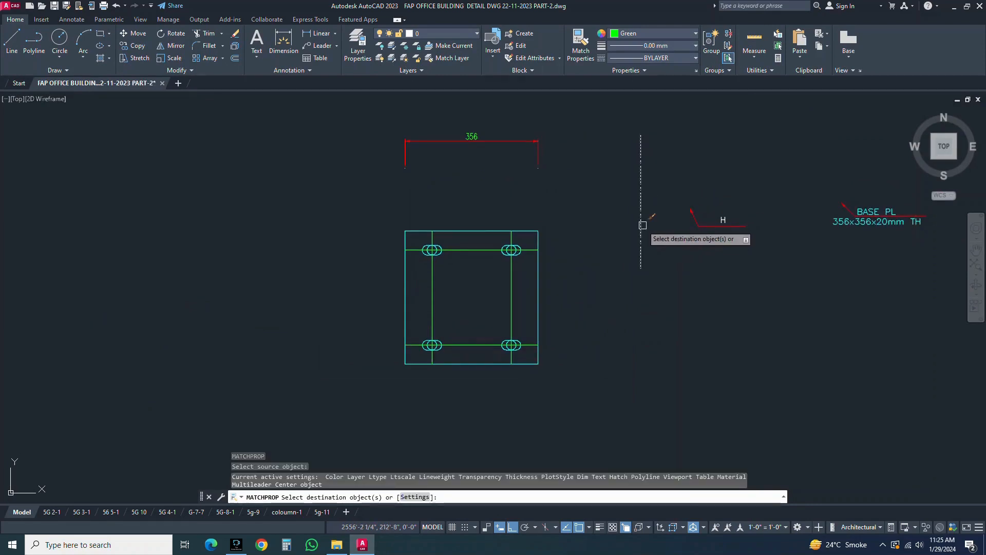
pyautogui.scroll(2, 544, 275)
pyautogui.click(456, 224)
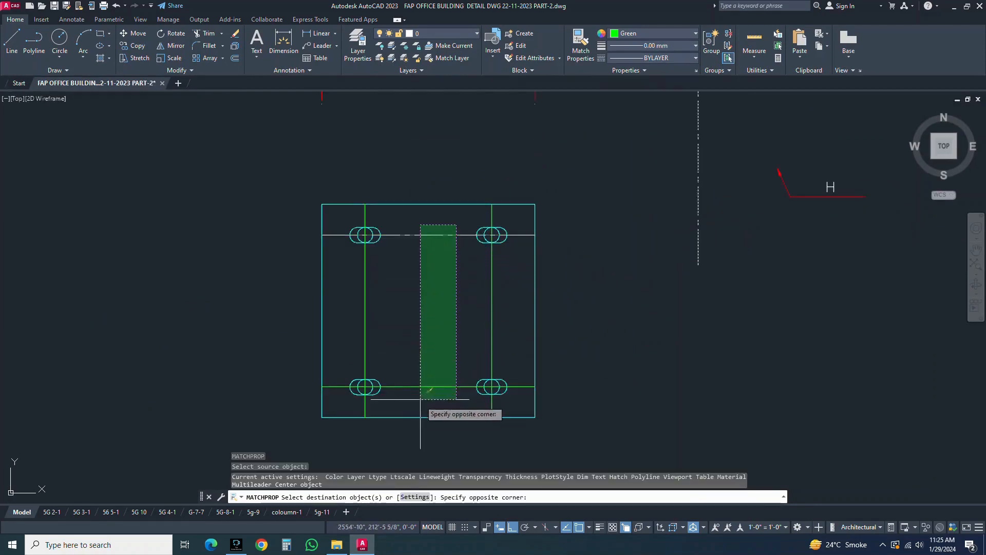
pyautogui.click(421, 400)
pyautogui.click(509, 321)
pyautogui.click(361, 298)
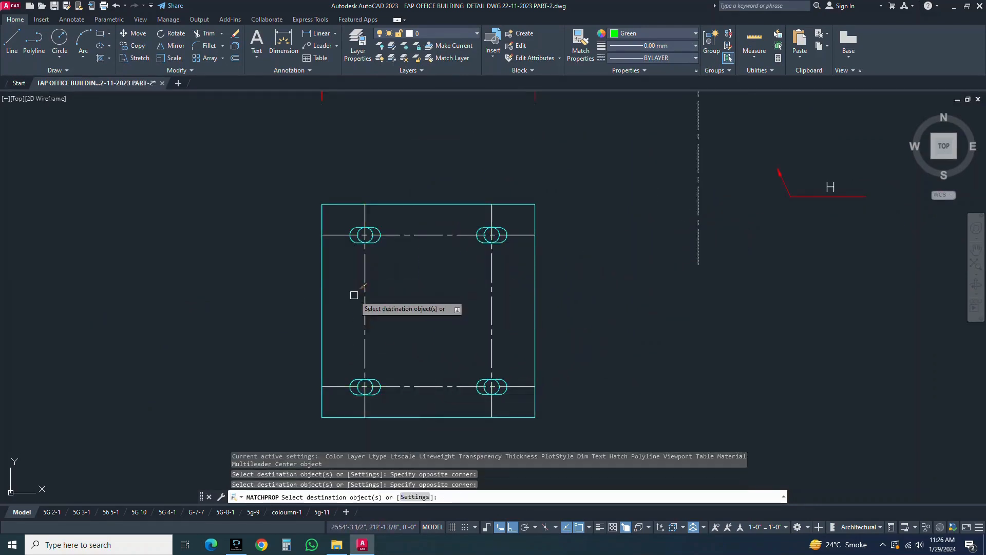
pyautogui.scroll(-4, 362, 299)
pyautogui.press('Return')
pyautogui.hotkey('ctrl', 's')
pyautogui.press('Escape')
# Add a linear dimension for the plate's full width between its two top corners, placed below the existing 356 dimension
pyautogui.scroll(2, 410, 261)
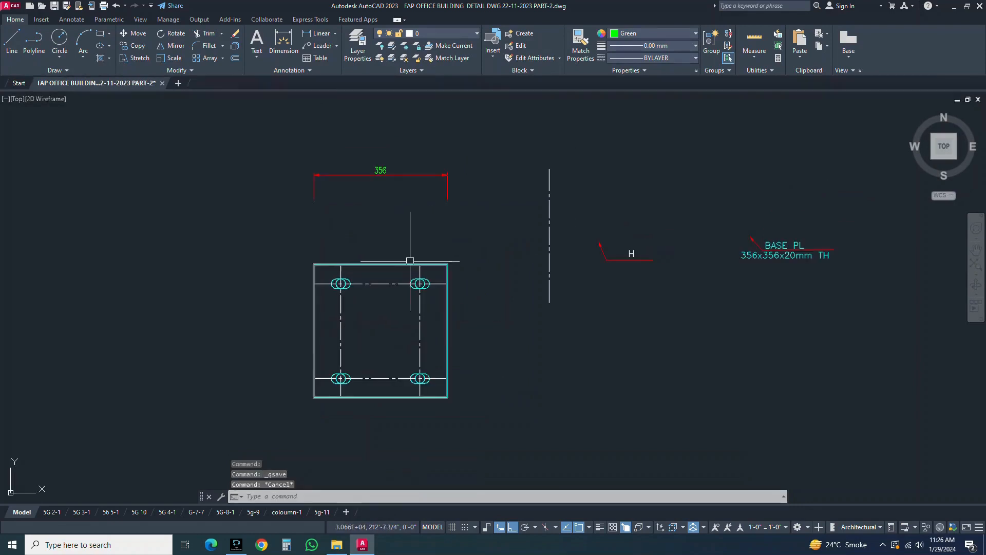
pyautogui.write('dli')
pyautogui.press('Return')
pyautogui.scroll(2, 430, 256)
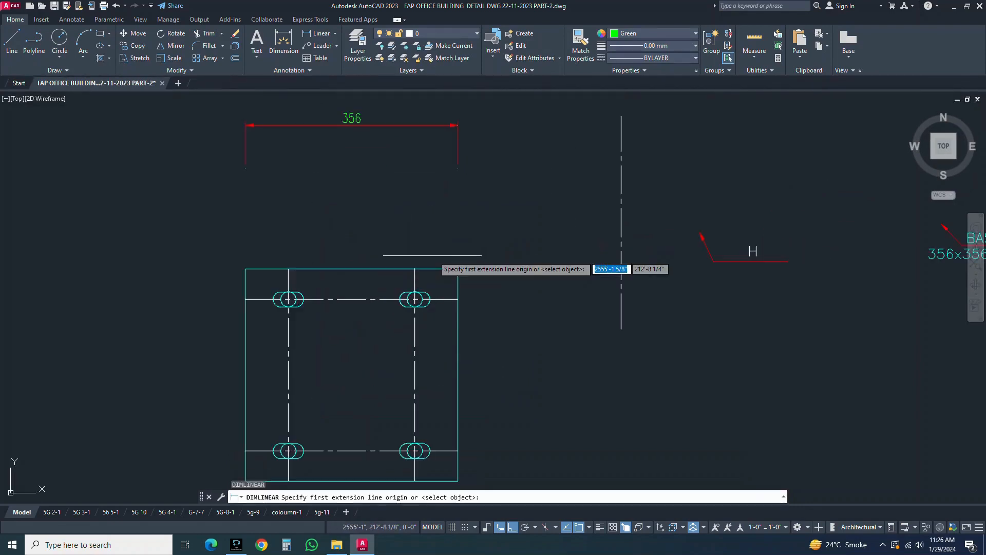
pyautogui.click(458, 268)
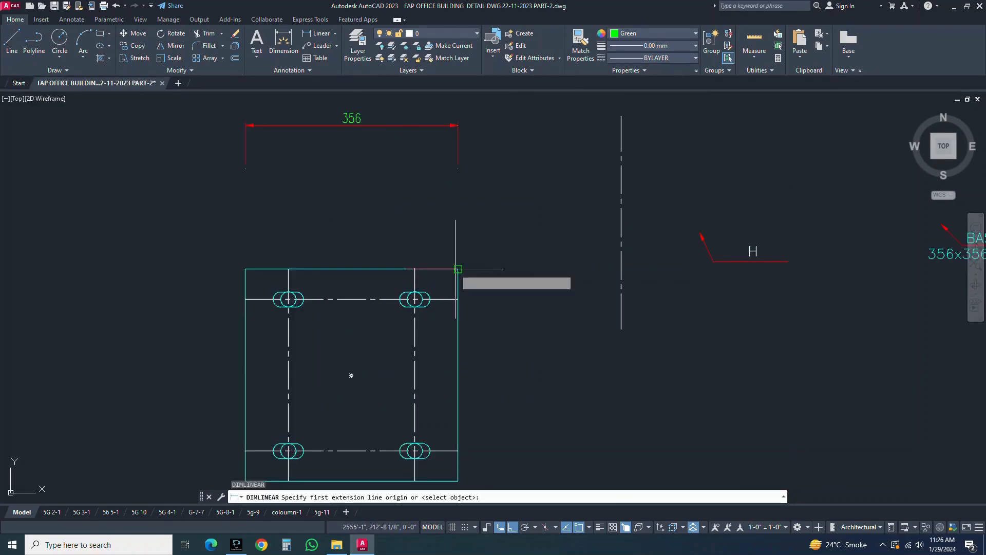
pyautogui.click(245, 269)
pyautogui.click(258, 183)
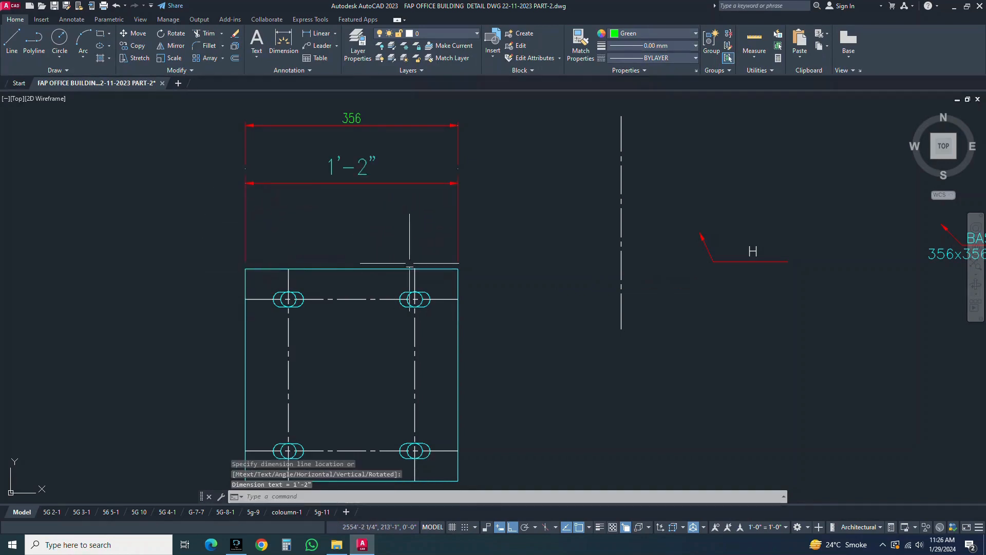
# Dimension from the plate's top-right corner to the right centre line, and continue the chain to the left centre line and top-left corner
pyautogui.press('Return')
pyautogui.click(458, 269)
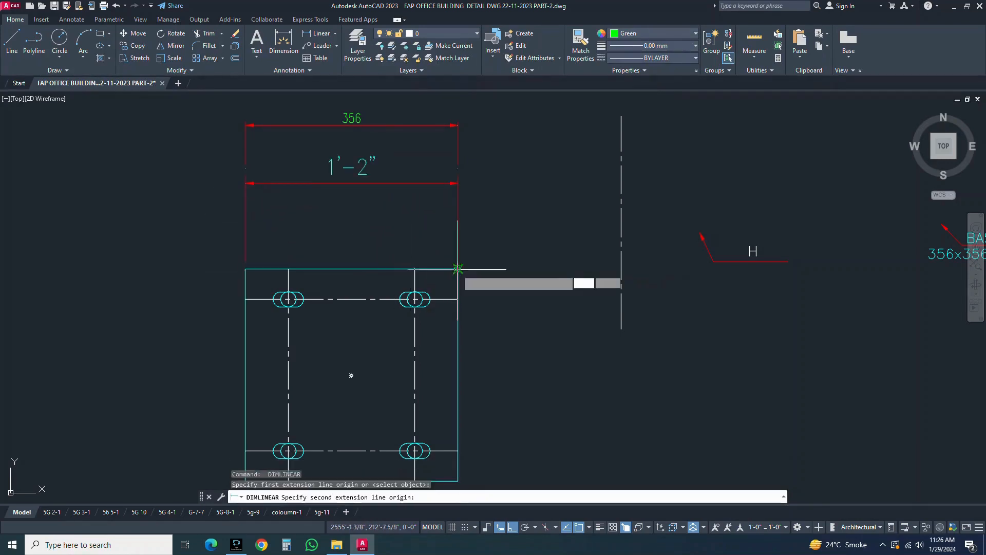
pyautogui.click(415, 268)
pyautogui.click(415, 233)
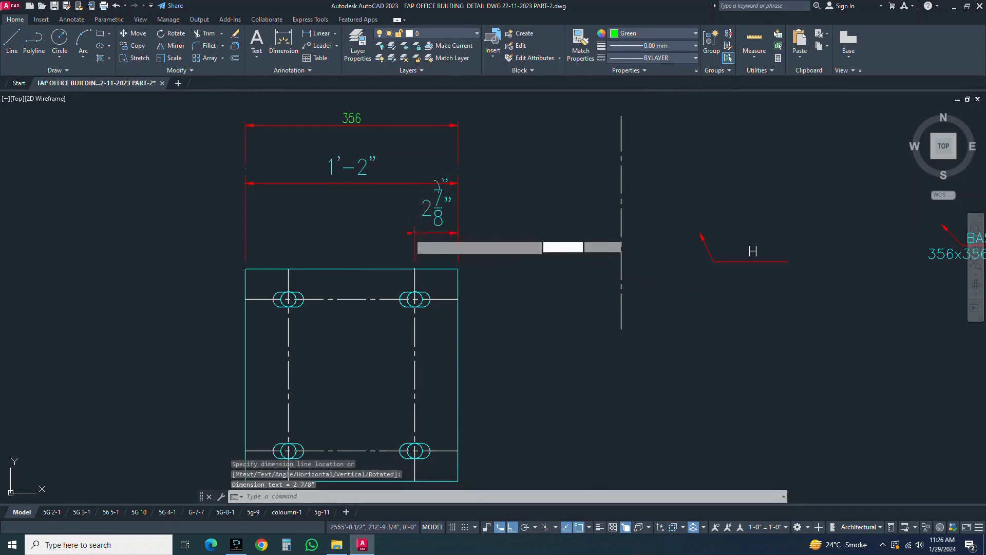
pyautogui.press('Return')
pyautogui.click(288, 269)
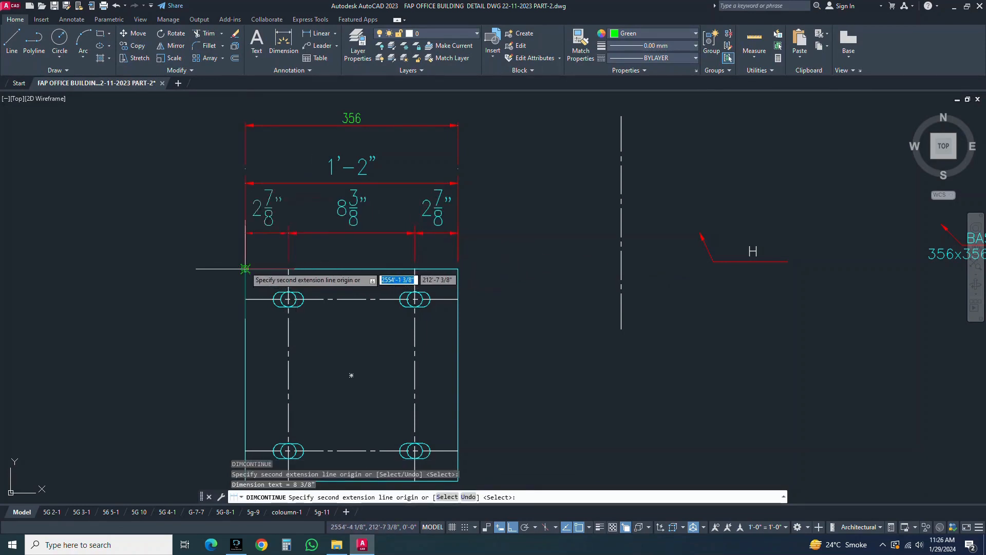
pyautogui.press('Escape')
# Match the properties of the original 356 dimension onto the new overall and chain dimensions above the plate
pyautogui.write('ma')
pyautogui.press('Return')
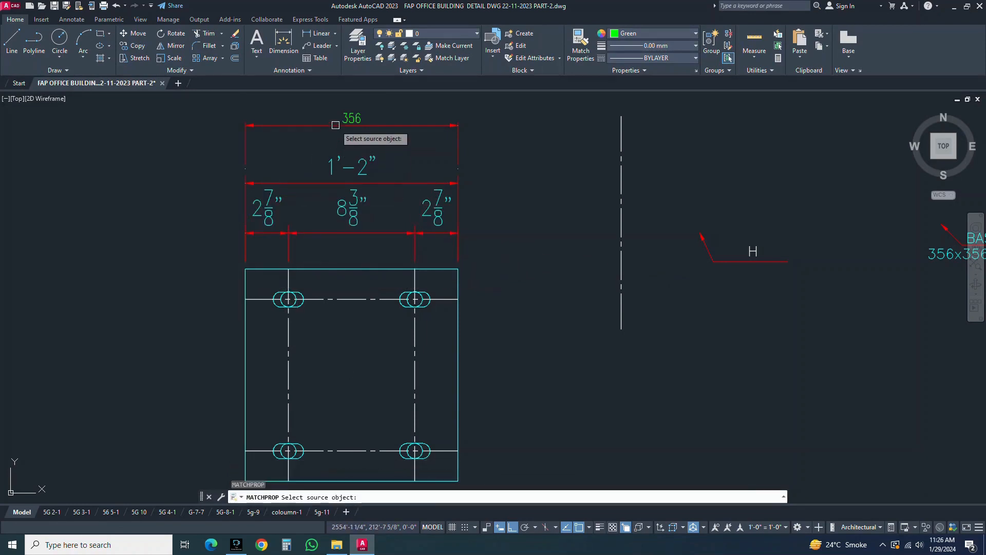
pyautogui.click(351, 124)
pyautogui.click(487, 156)
pyautogui.click(209, 249)
pyautogui.press('Escape')
pyautogui.press('Escape')
# Erase the original, uppermost 356 dimension above the plate
pyautogui.click(389, 121)
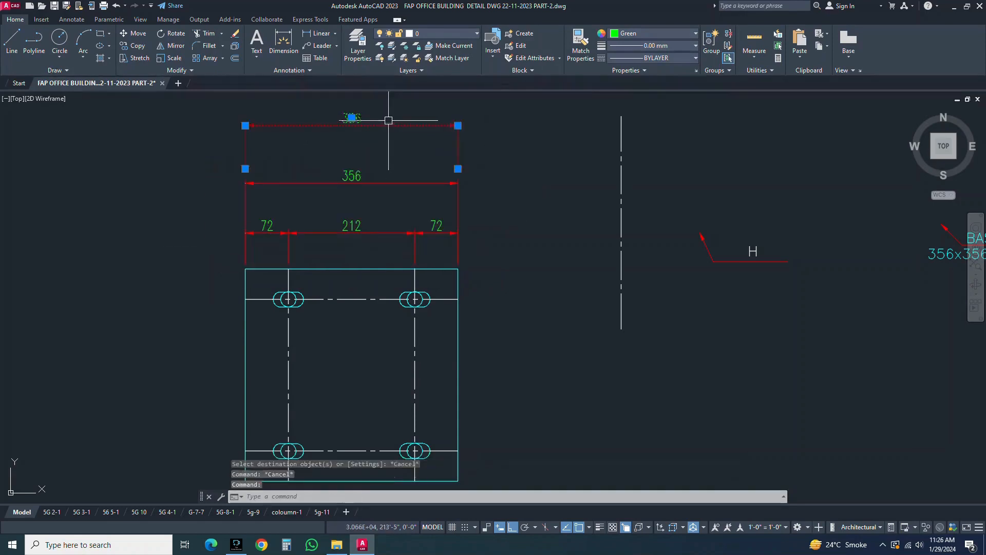
pyautogui.write('e')
pyautogui.press('Return')
# Stretch the overall 356 dimension line above the plate down, closer to the 72-212-72 chain
pyautogui.click(433, 181)
pyautogui.click(459, 183)
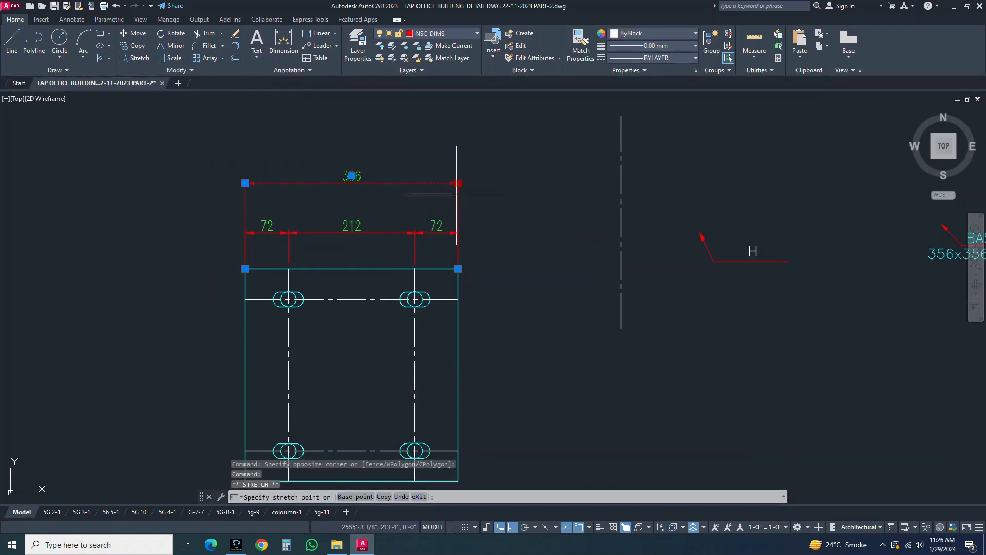
pyautogui.press('Escape')
# Stretch the three 72-212-72 chain dimensions slightly down towards the plate's top edge
pyautogui.write('s')
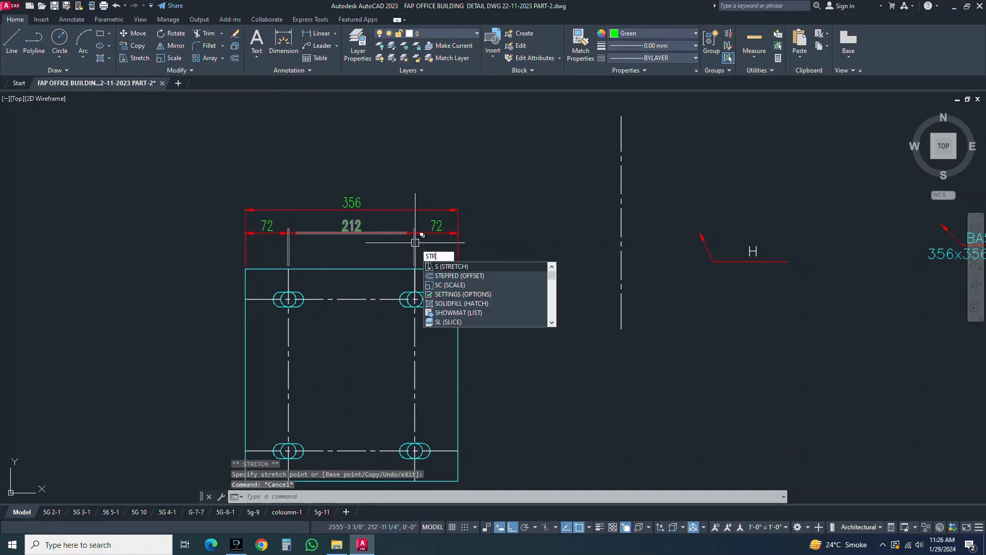
pyautogui.press('Return')
pyautogui.click(433, 244)
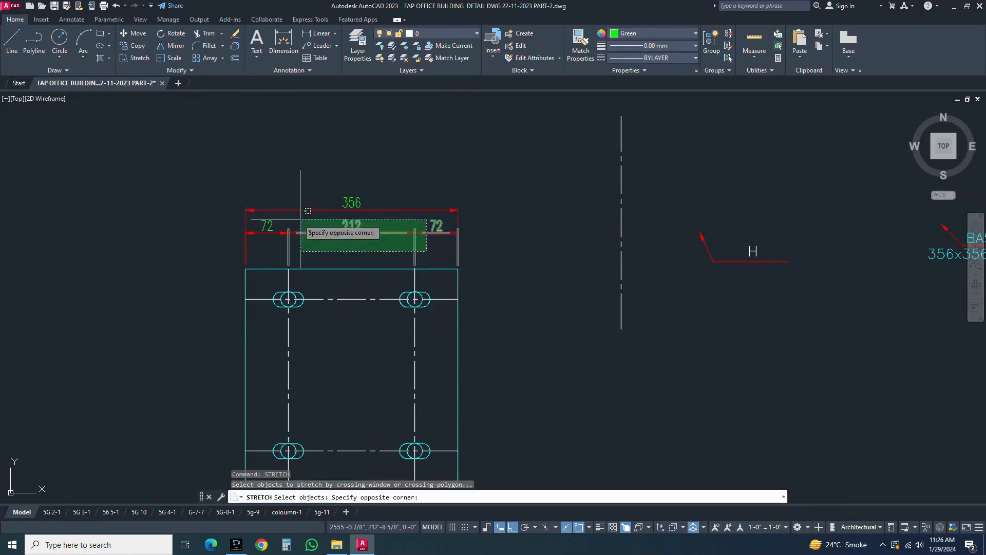
pyautogui.click(268, 226)
pyautogui.press('Return')
pyautogui.click(531, 228)
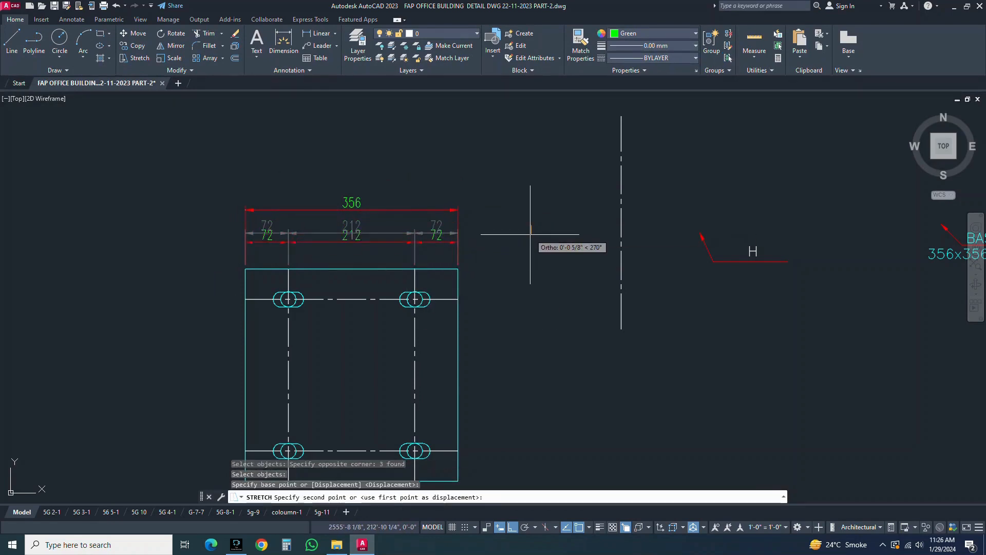
pyautogui.click(530, 234)
# Stretch the overall 356 dimension above the plate slightly down and save the drawing
pyautogui.press('Return')
pyautogui.click(448, 209)
pyautogui.press('Return')
pyautogui.click(504, 208)
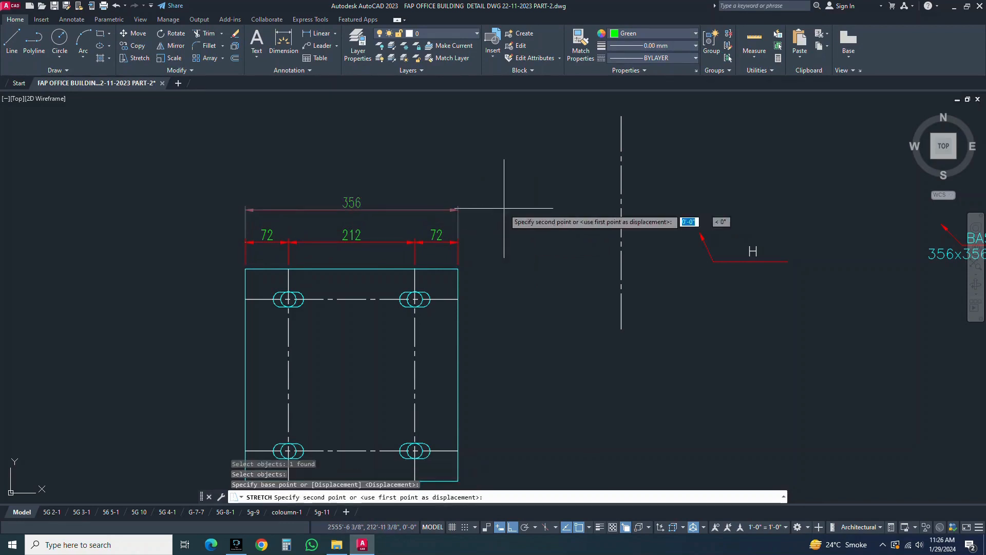
pyautogui.hotkey('ctrl', 's')
pyautogui.press('Escape')
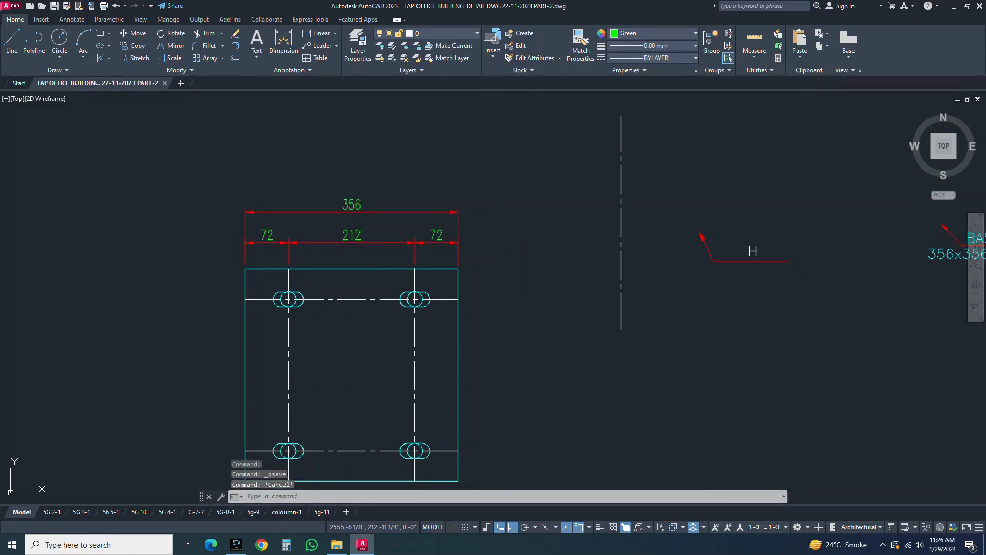
# Add a linear dimension for the plate's full height between its two left corners, placed left of the plate
pyautogui.write('dli')
pyautogui.press('Return')
pyautogui.scroll(-2, 490, 235)
pyautogui.click(338, 255)
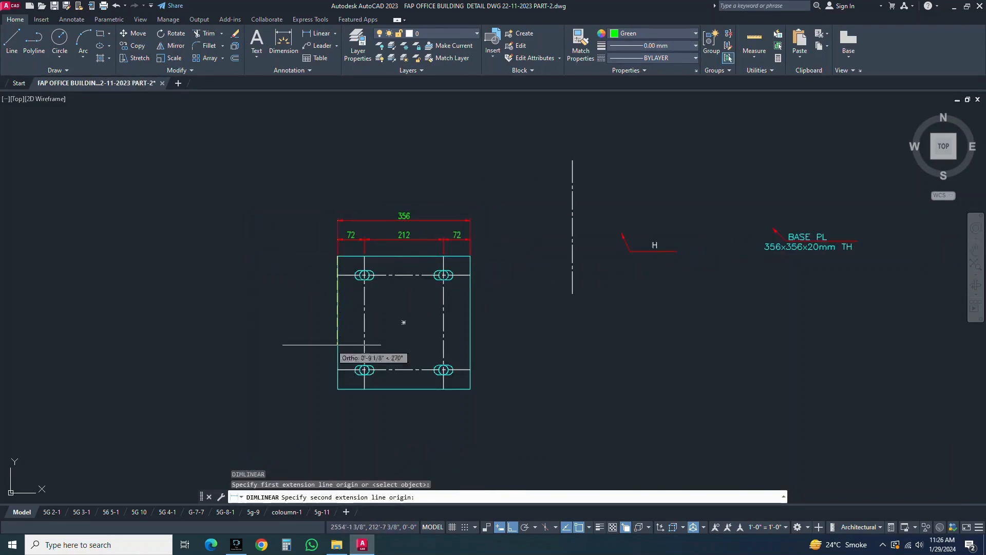
pyautogui.click(337, 383)
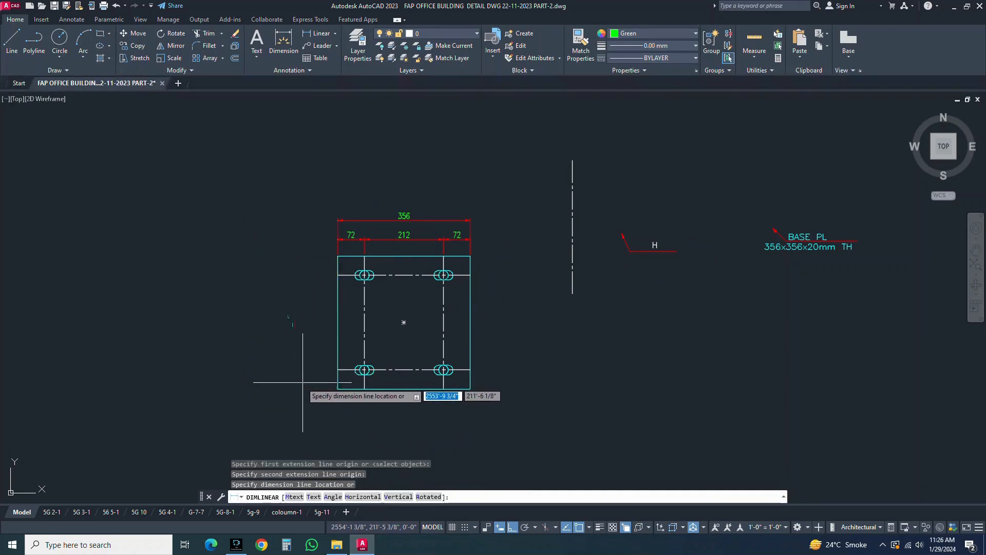
pyautogui.scroll(2, 331, 381)
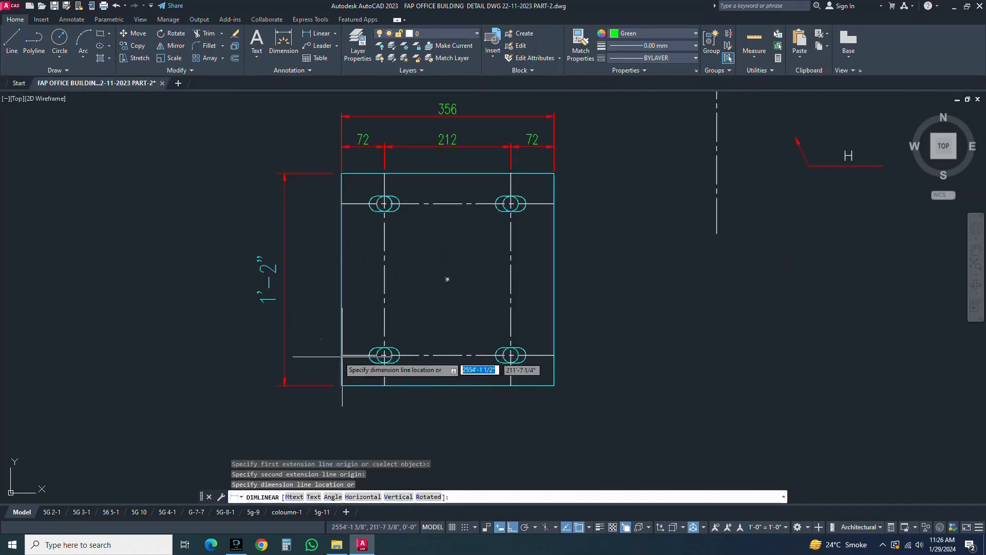
pyautogui.click(286, 356)
# Continue the vertical chain from the bottom-left corner's dimension to the upper horizontal centre line and the top-left corner
pyautogui.write('dco')
pyautogui.press('Return')
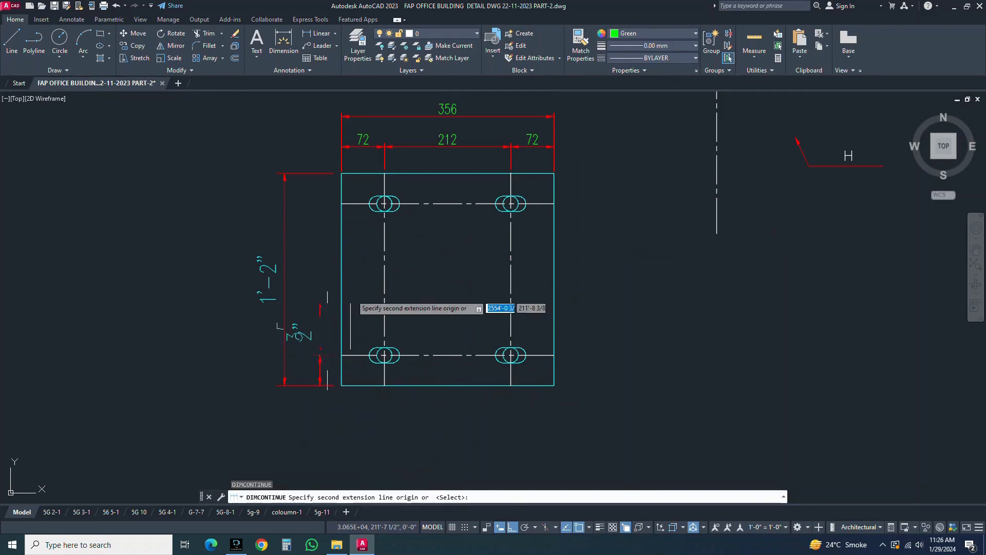
pyautogui.click(342, 204)
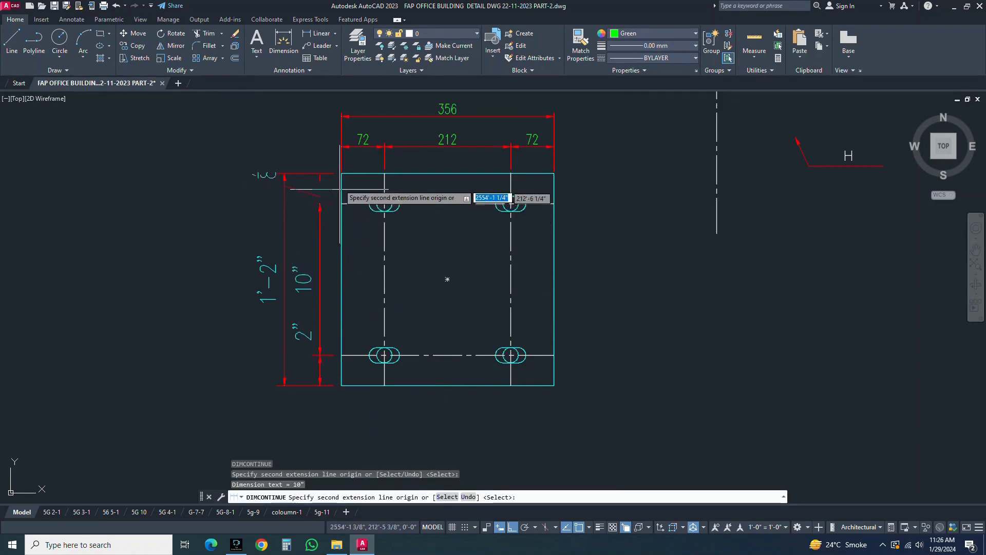
pyautogui.click(339, 173)
pyautogui.press('Escape')
# Match the properties of the 356 dimension above the plate onto the vertical overall and chain dimensions
pyautogui.write('ma')
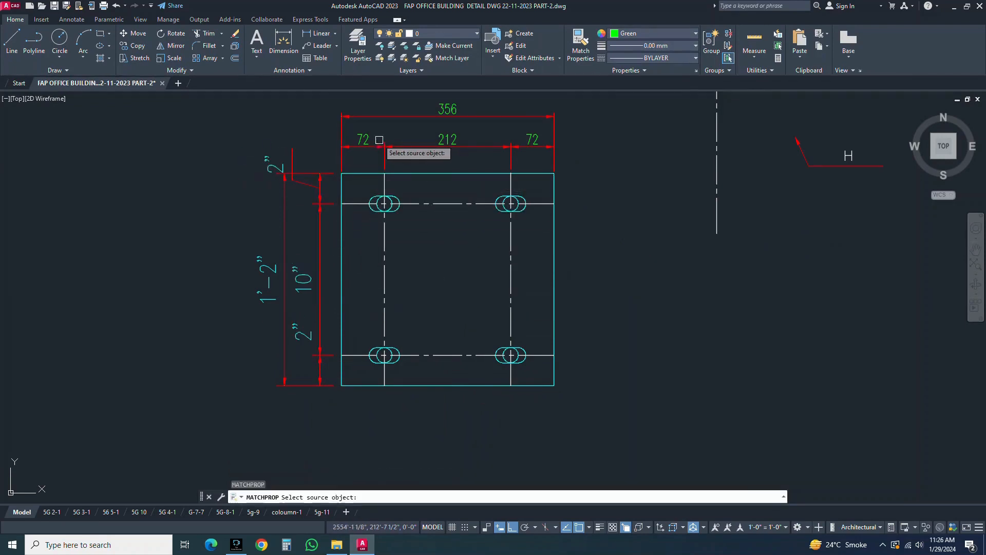
pyautogui.press('Return')
pyautogui.click(384, 116)
pyautogui.click(323, 132)
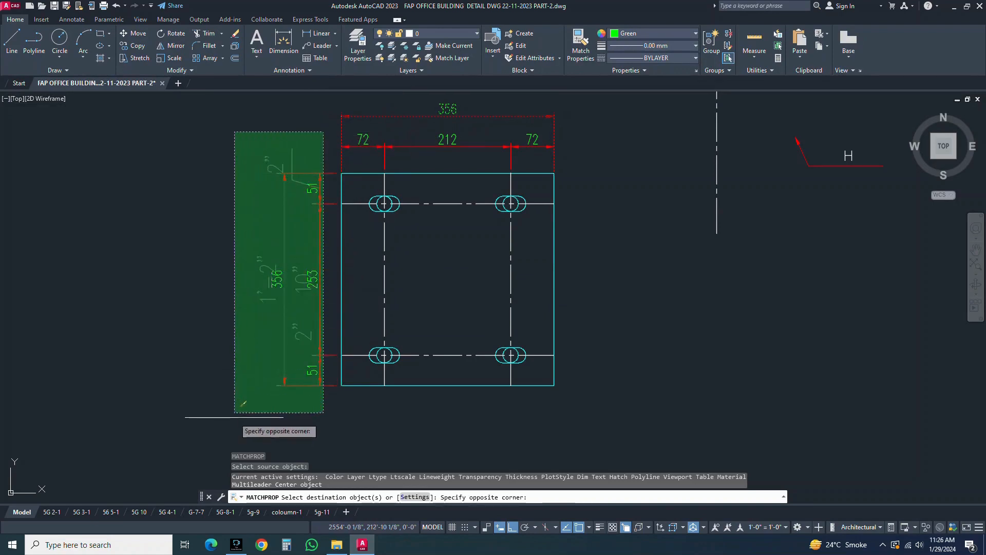
pyautogui.click(235, 414)
pyautogui.press('Escape')
pyautogui.press('Escape')
# Stretch the vertical overall dimension line closer to its chain dimensions and save the drawing
pyautogui.click(299, 229)
pyautogui.click(265, 195)
pyautogui.click(285, 174)
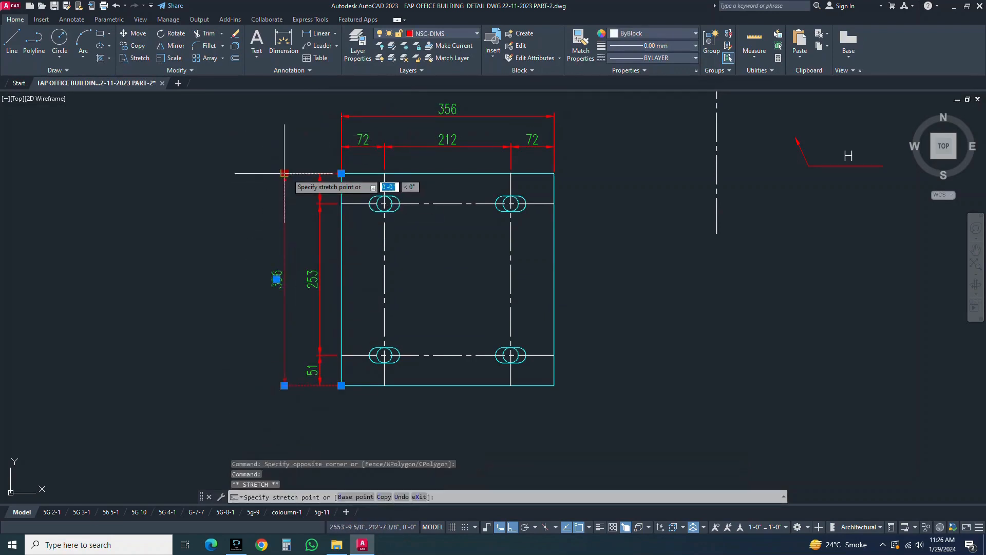
pyautogui.click(292, 173)
pyautogui.press('Escape')
pyautogui.press('Escape')
pyautogui.press('Escape')
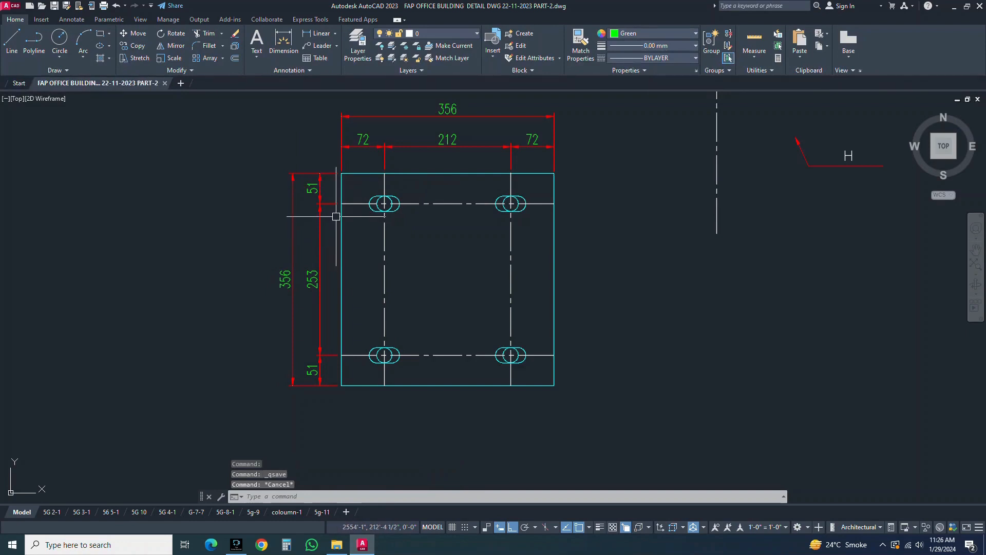
# Copy the H label and its leader so the arrow tip points to the centre of the plate's top-left slotted hole
pyautogui.press('space')
pyautogui.click(861, 134)
pyautogui.click(814, 171)
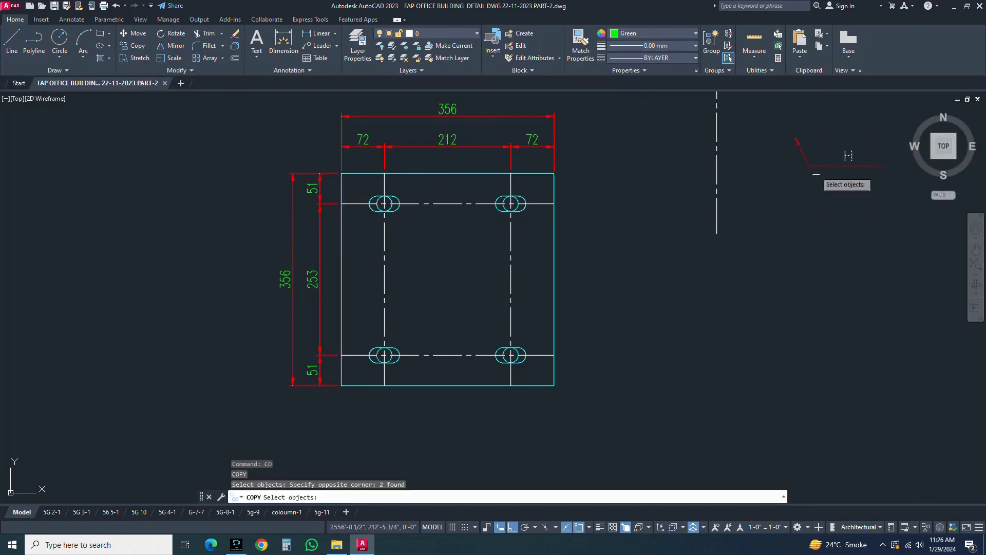
pyautogui.press('space')
pyautogui.click(801, 135)
pyautogui.scroll(4, 419, 246)
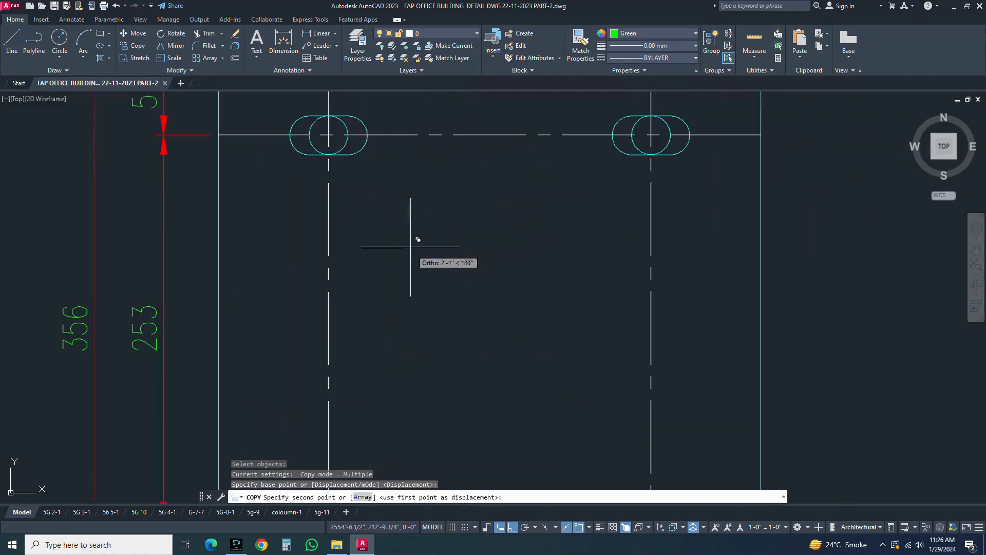
pyautogui.click(329, 135)
pyautogui.press('Escape')
pyautogui.scroll(-3, 444, 275)
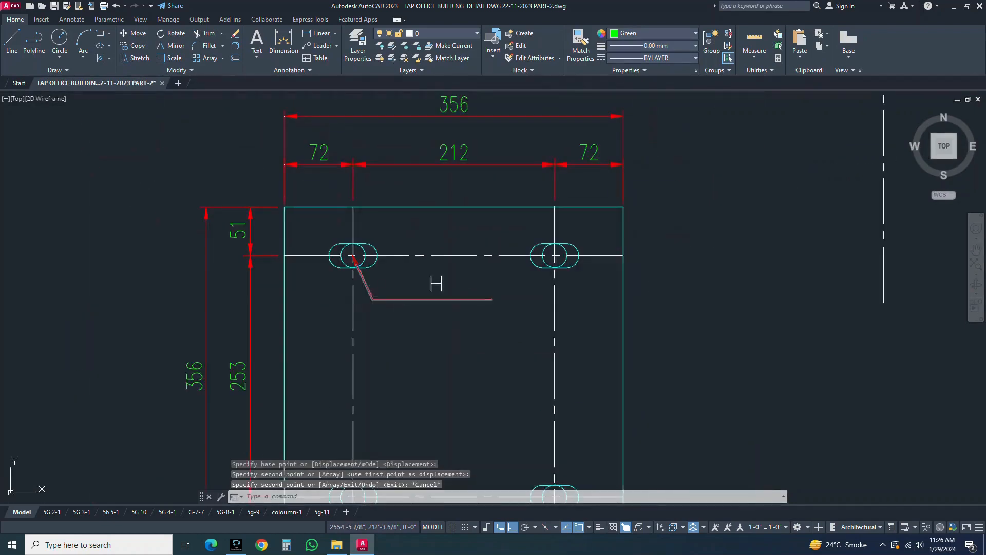
# Change the copied H label's text to "SLOT HOLE ø"
pyautogui.scroll(-2, 445, 275)
pyautogui.doubleClick(438, 265)
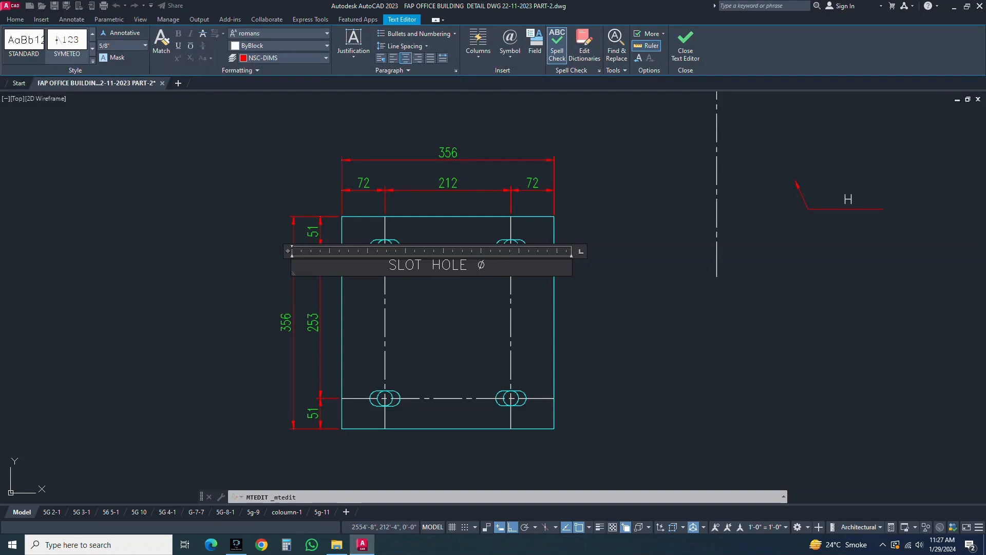
pyautogui.click(445, 284)
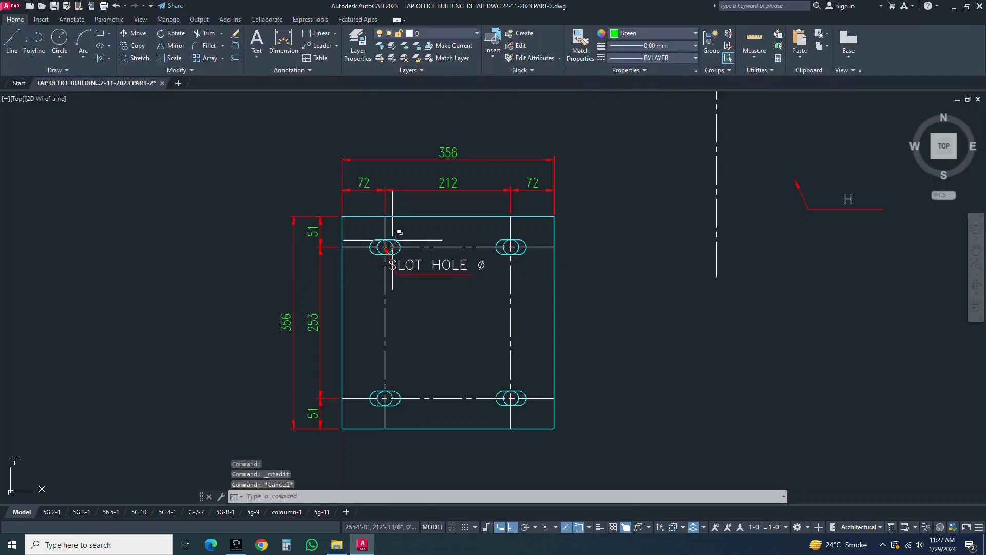
# Measure the diameter of the circle in the top-left slotted hole with a temporary linear dimension
pyautogui.scroll(2, 380, 237)
pyautogui.write('dli')
pyautogui.press('Return')
pyautogui.scroll(2, 391, 249)
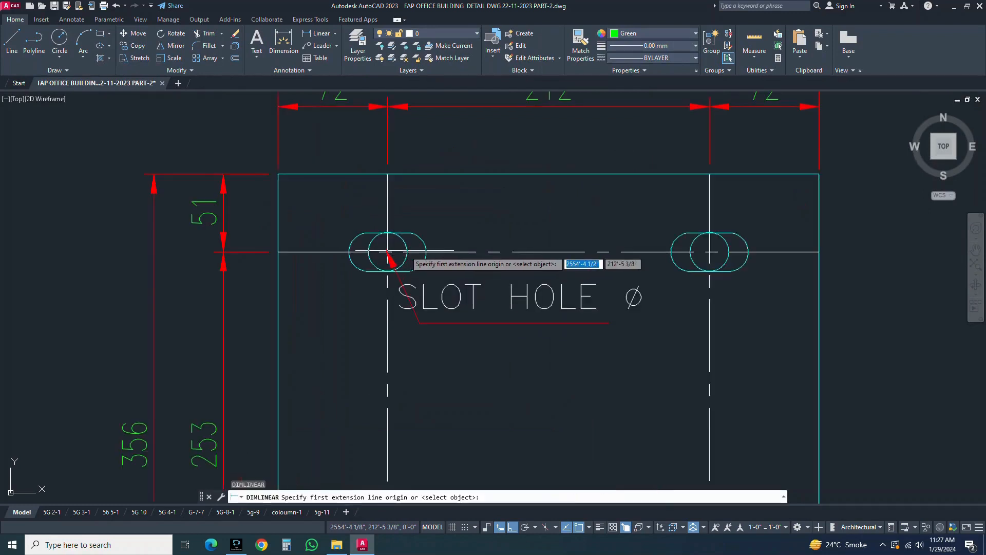
pyautogui.click(407, 252)
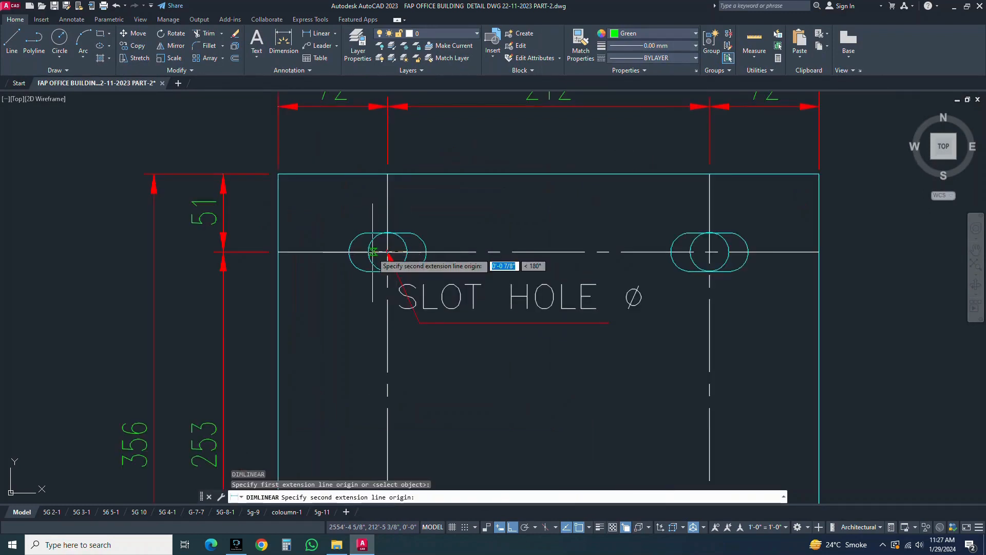
pyautogui.click(368, 251)
pyautogui.press('Escape')
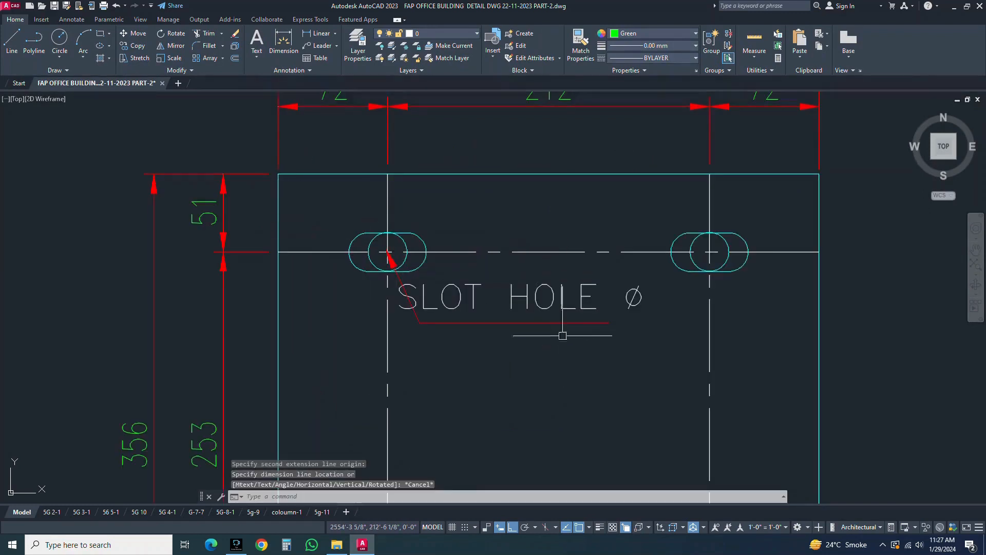
# Complete the slot hole label as two lines reading "SLOT HOLE" and "ø12x50mm"
pyautogui.click(563, 308)
pyautogui.doubleClick(563, 306)
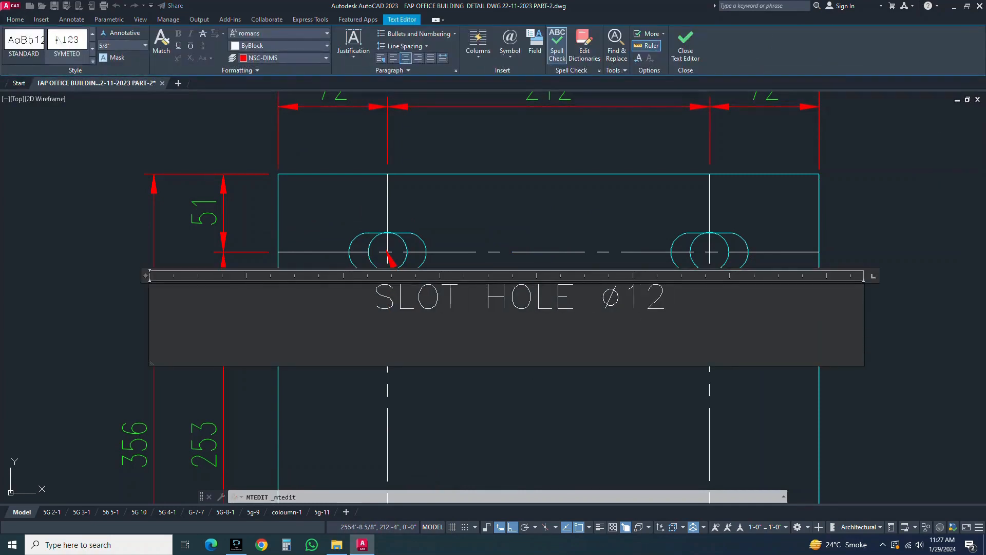
pyautogui.press('BackSpace')
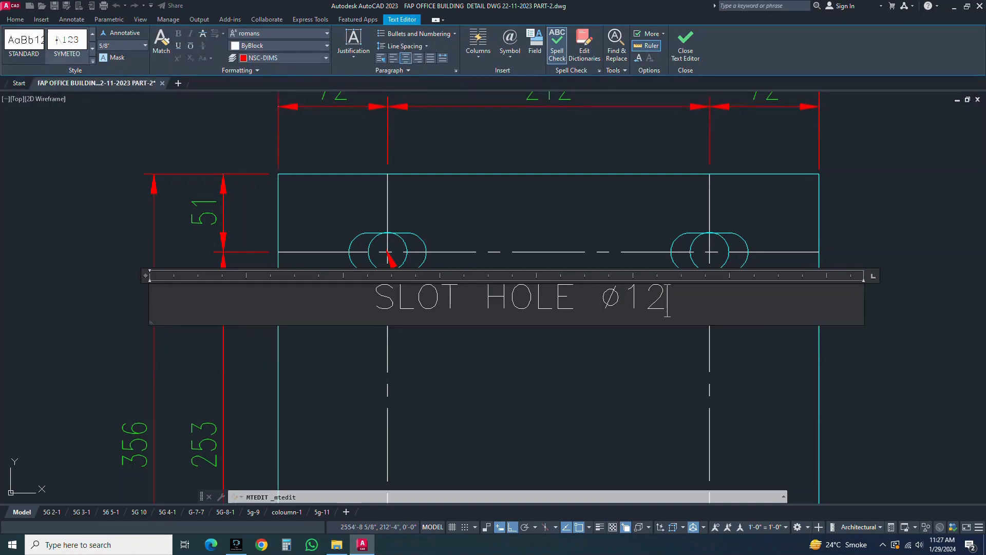
pyautogui.write('x50mm')
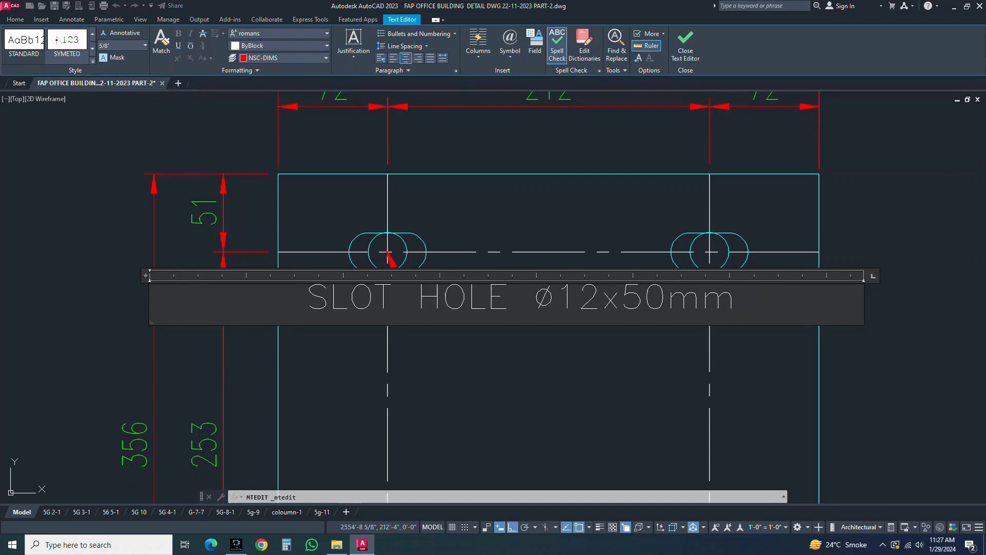
pyautogui.press('Return')
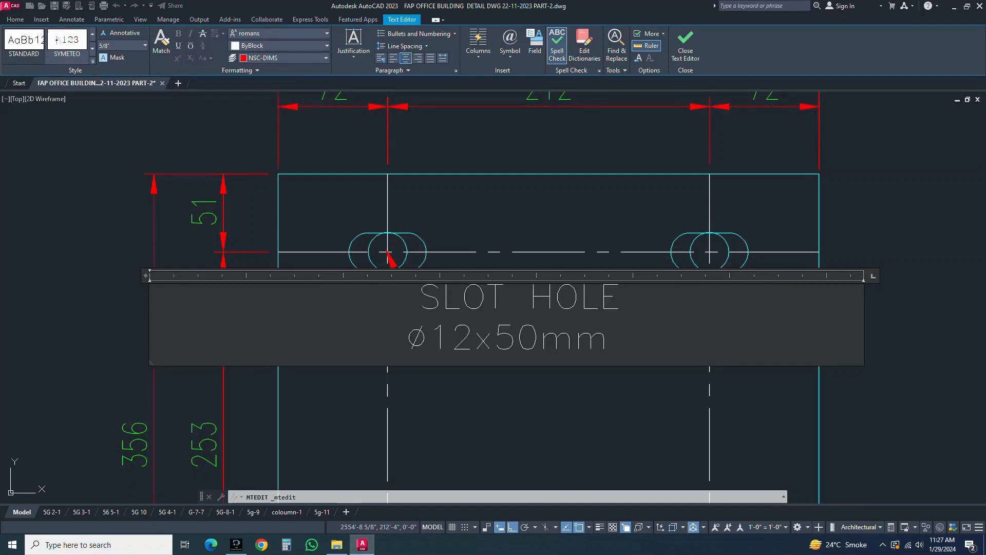
pyautogui.press('Escape')
pyautogui.press('Escape')
pyautogui.press('Escape')
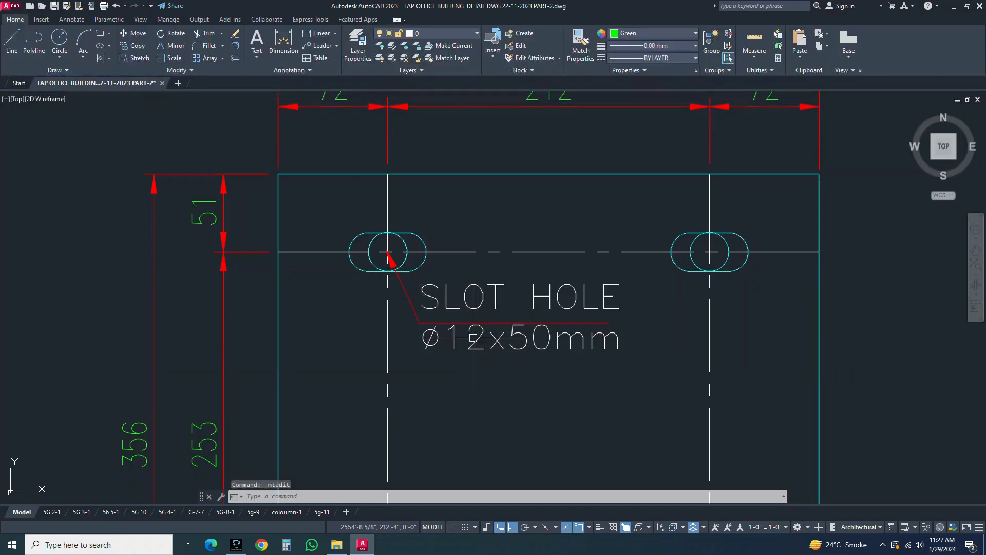
# Move the slot hole text slightly right with Ortho off, clear of the leader line, and save the drawing
pyautogui.write('m')
pyautogui.press('space')
pyautogui.click(501, 331)
pyautogui.click(485, 294)
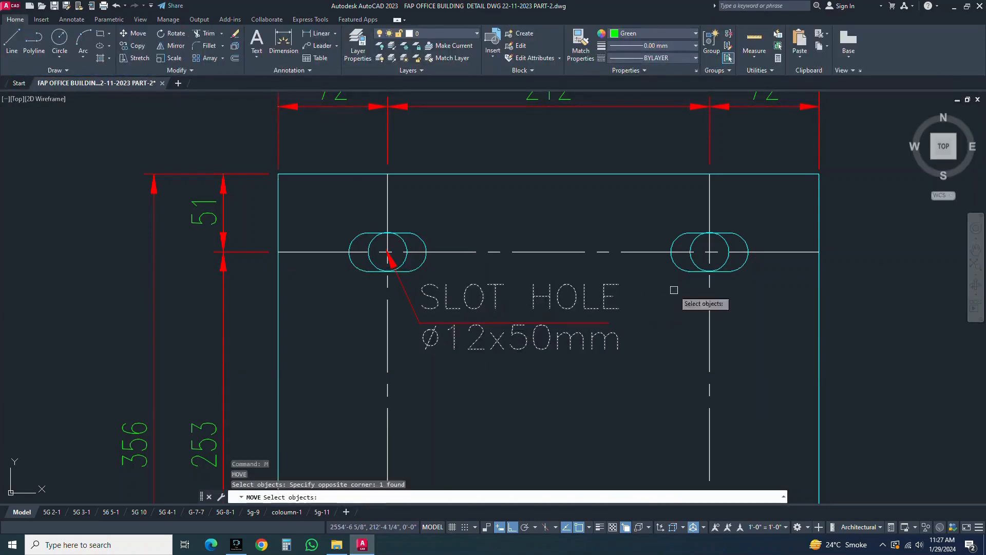
pyautogui.press('space')
pyautogui.click(671, 290)
pyautogui.press('F8')
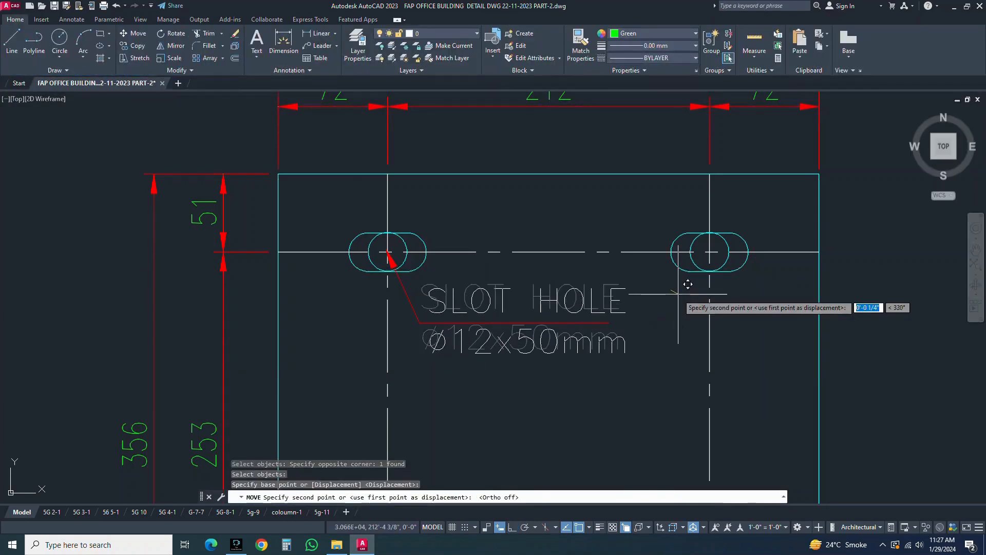
pyautogui.click(685, 286)
pyautogui.scroll(-5, 544, 294)
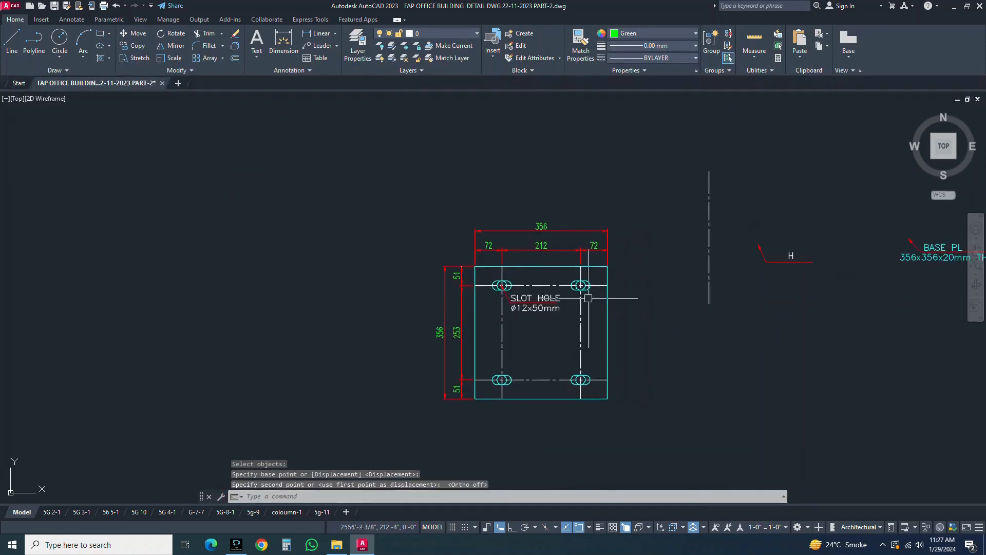
pyautogui.hotkey('ctrl', 's')
# Copy the "BASE PL 356x356x20mm TH" label and leader to the lower end of the left centre line on the plate's bottom edge
pyautogui.scroll(-4, 543, 294)
pyautogui.write('co')
pyautogui.press('space')
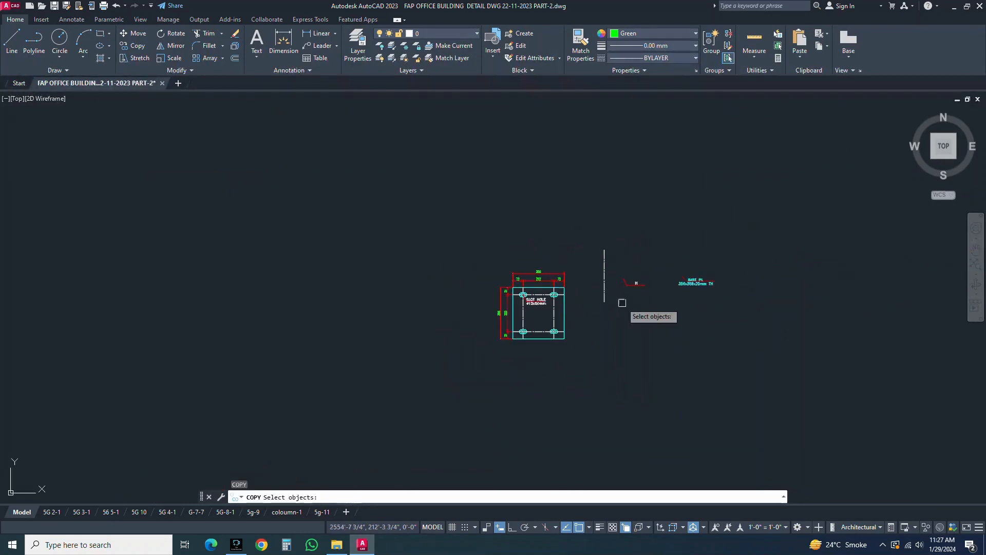
pyautogui.scroll(8, 627, 277)
pyautogui.click(706, 251)
pyautogui.click(595, 329)
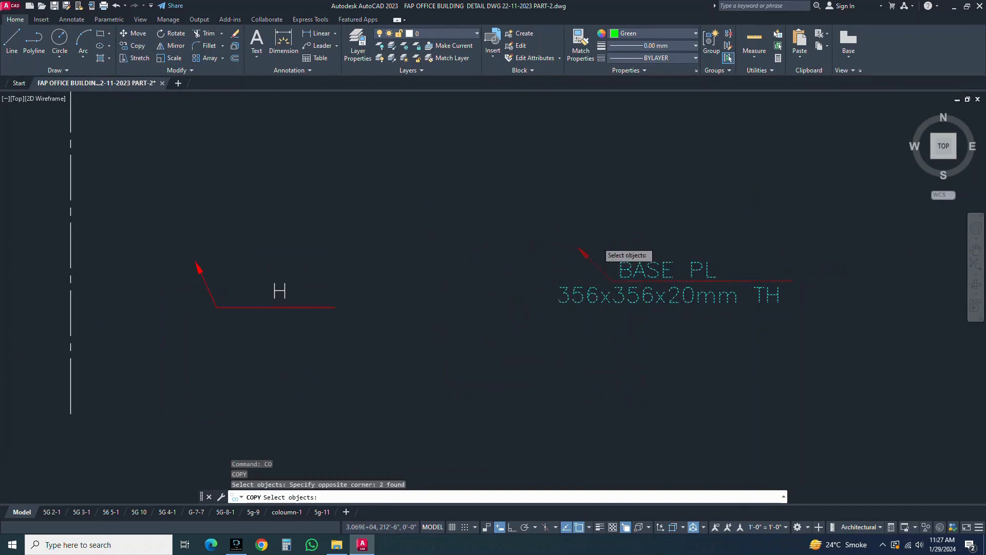
pyautogui.press('space')
pyautogui.click(577, 248)
pyautogui.scroll(-4, 575, 277)
pyautogui.scroll(6, 418, 401)
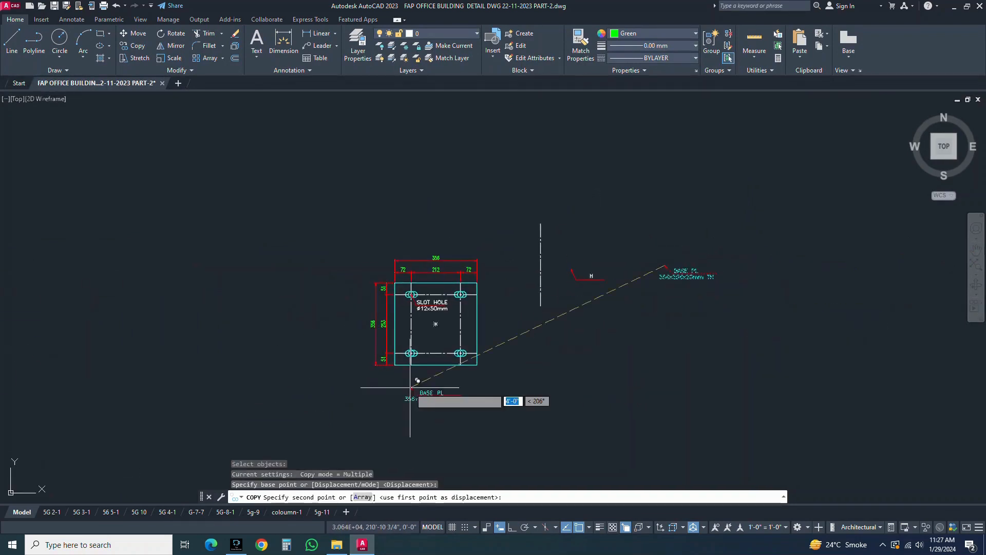
pyautogui.click(409, 329)
pyautogui.press('Escape')
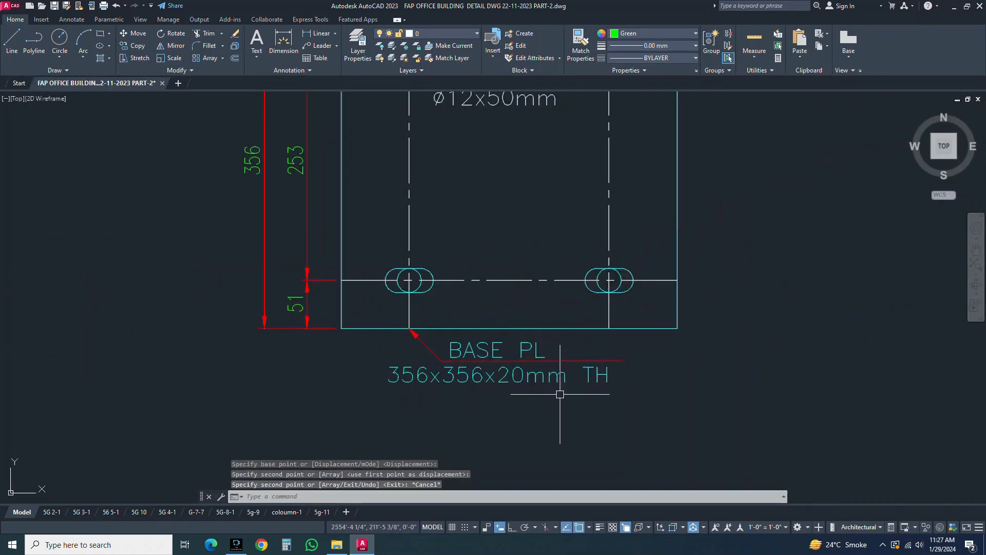
pyautogui.click(563, 362)
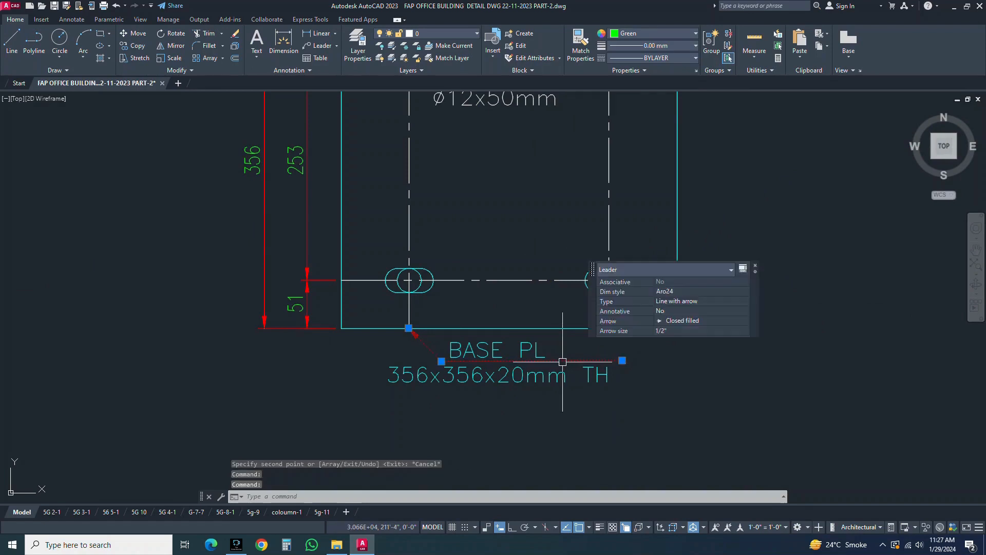
pyautogui.press('Escape')
pyautogui.click(546, 389)
pyautogui.press('Escape')
pyautogui.click(545, 378)
pyautogui.press('Escape')
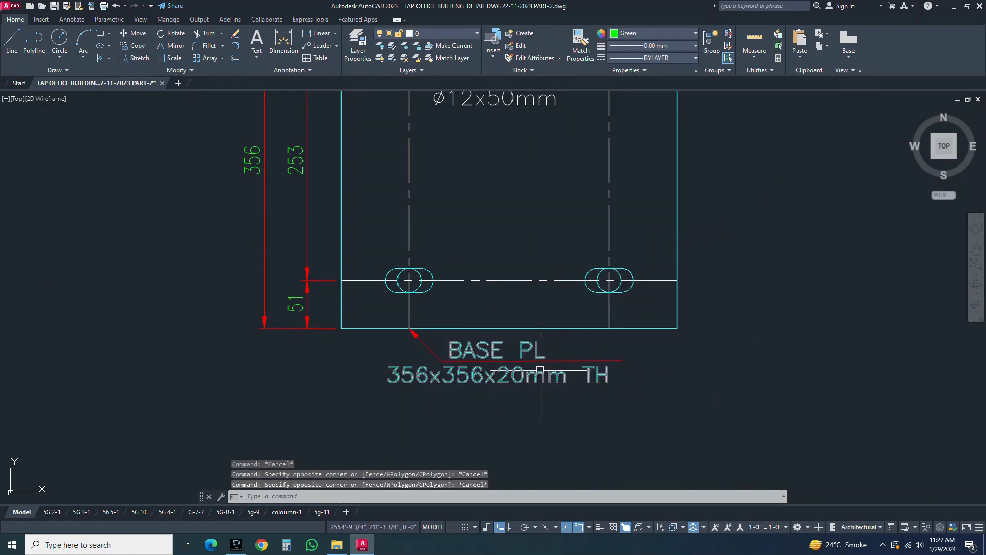
# Remove the thickness suffix from the copied base plate label so its second line reads "356x356x20mm"
pyautogui.doubleClick(540, 370)
pyautogui.write('K')
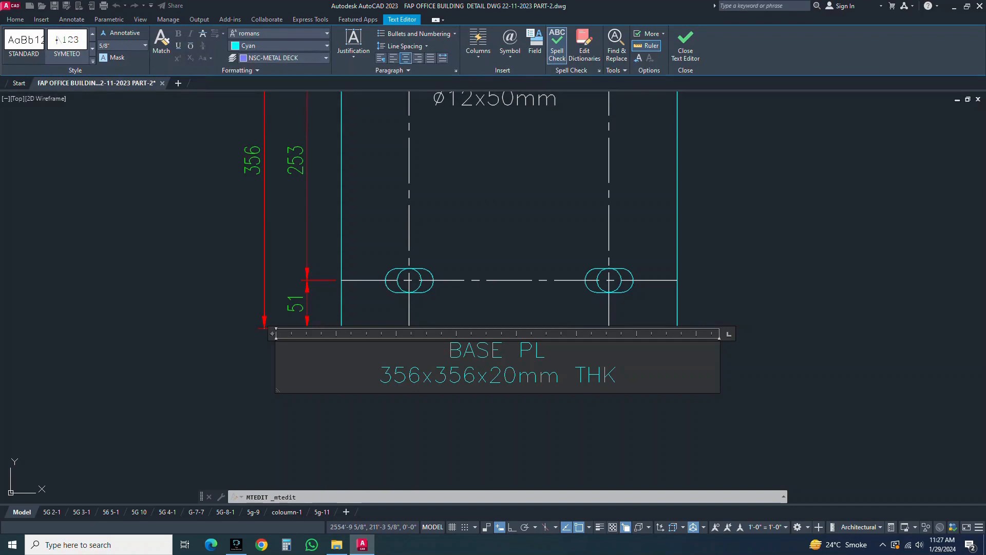
pyautogui.press('BackSpace')
pyautogui.press('BackSpace')
pyautogui.press('BackSpace')
pyautogui.press('BackSpace')
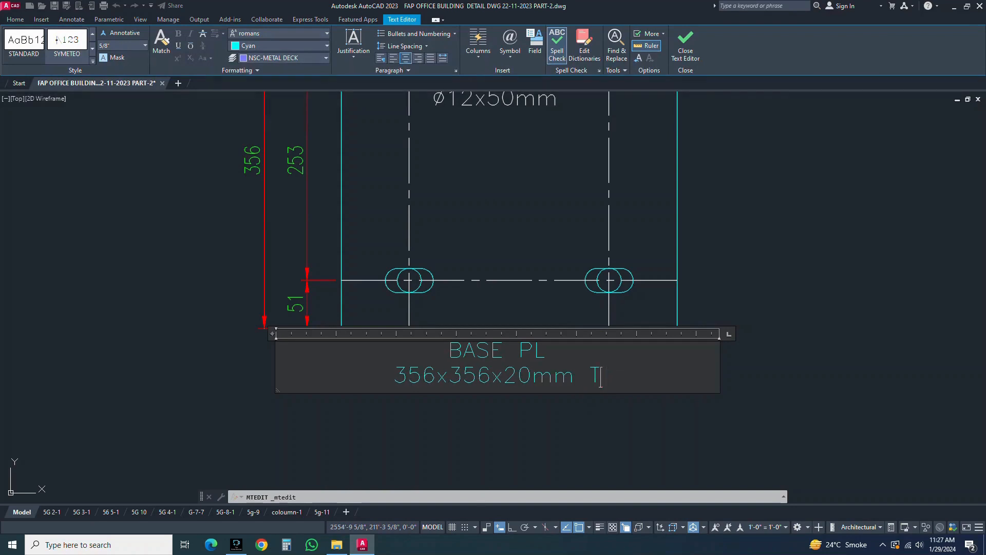
pyautogui.click(742, 359)
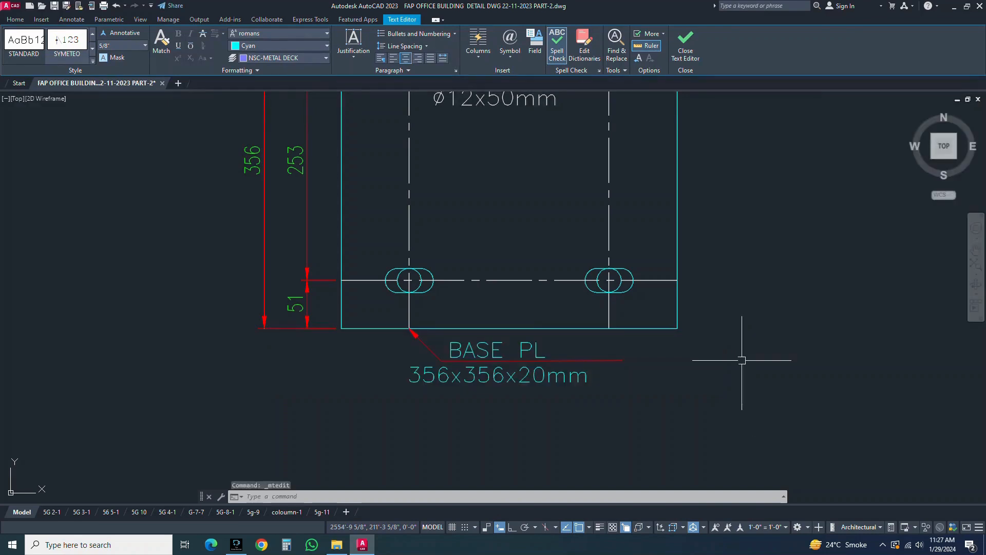
# Delete the leftover centre line, leader and original "BASE PL" label beside the plate detail, and save the drawing
pyautogui.scroll(-6, 623, 284)
pyautogui.moveTo(659, 239); pyautogui.dragTo(515, 317, button='middle')
pyautogui.press('Escape')
pyautogui.press('Escape')
pyautogui.press('Escape')
pyautogui.click(532, 201)
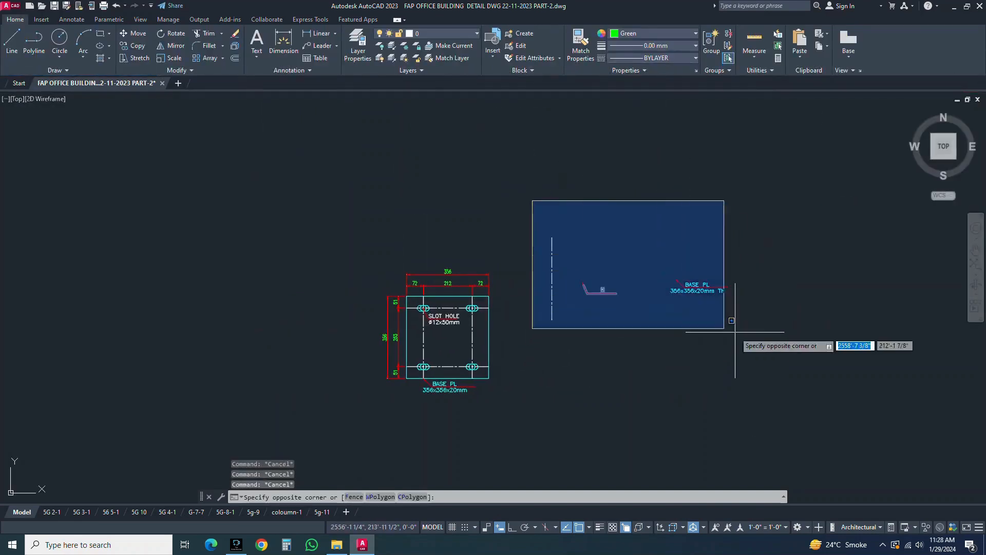
pyautogui.click(782, 346)
pyautogui.press('Delete')
pyautogui.hotkey('ctrl', 's')
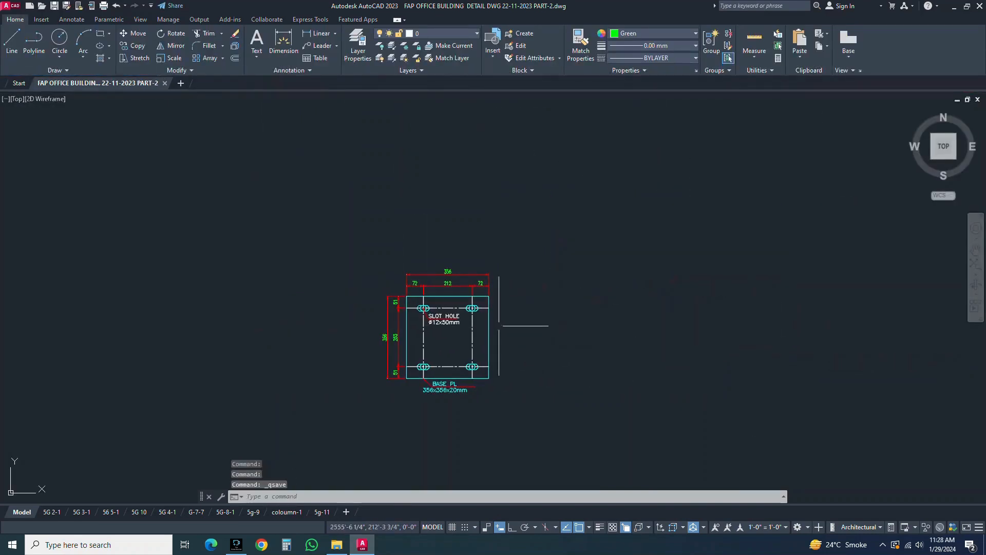
pyautogui.scroll(4, 478, 328)
pyautogui.scroll(-2, 485, 306)
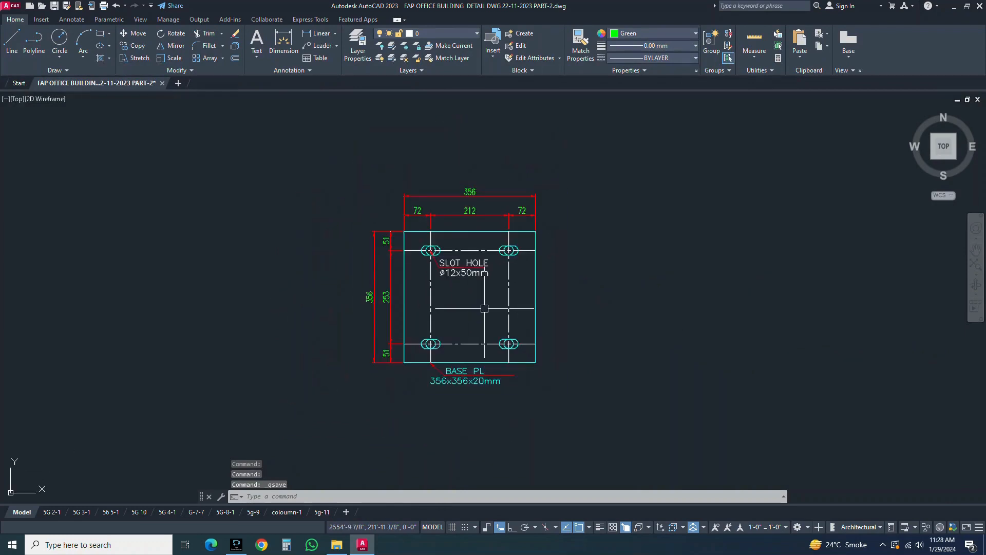
pyautogui.scroll(3, 465, 318)
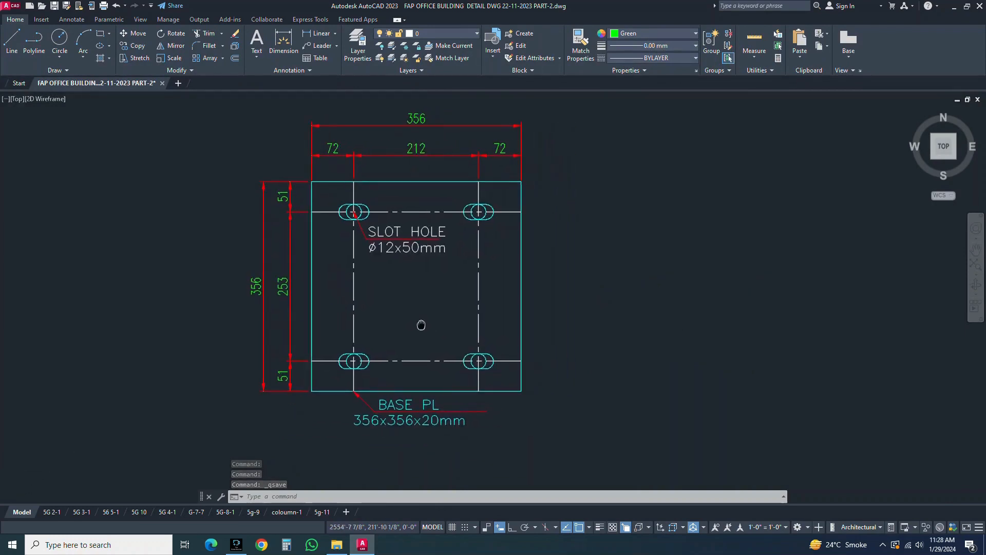